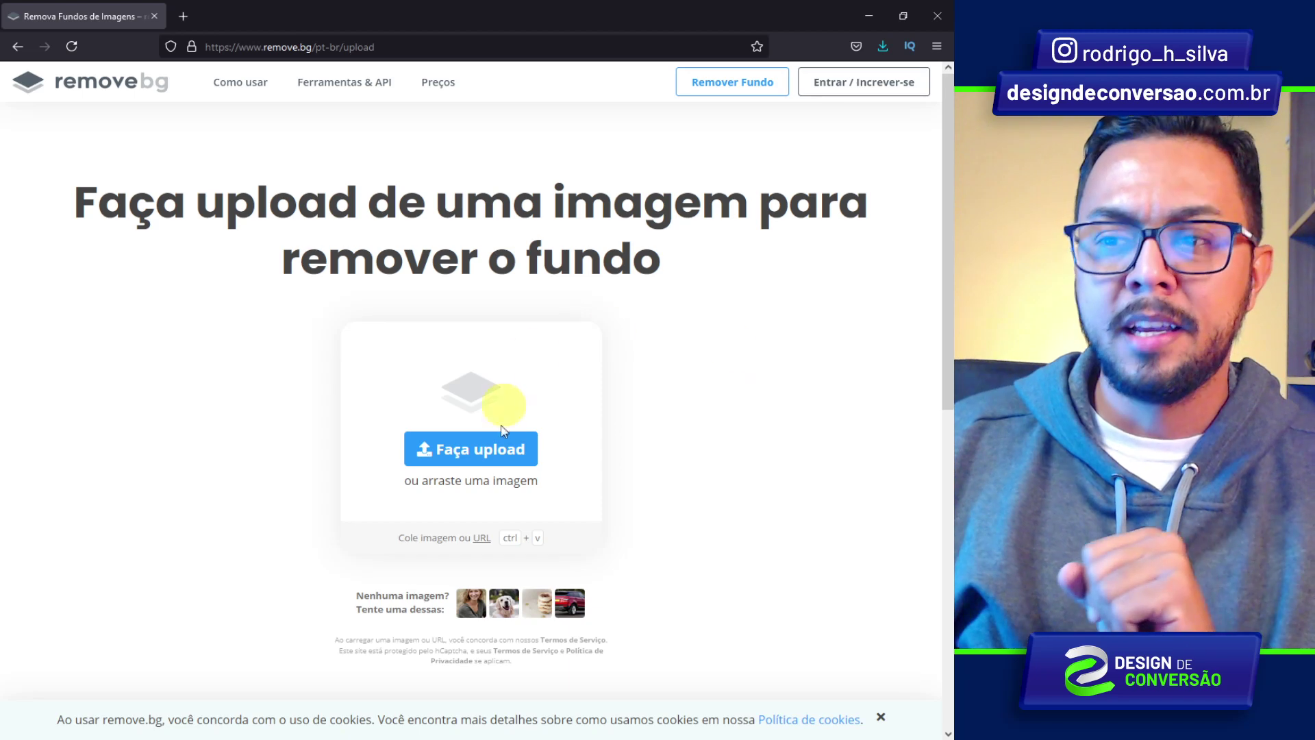
Upload the cyan-background curly-haired portrait to remove.bg to cut out its background.
left_click(490, 460)
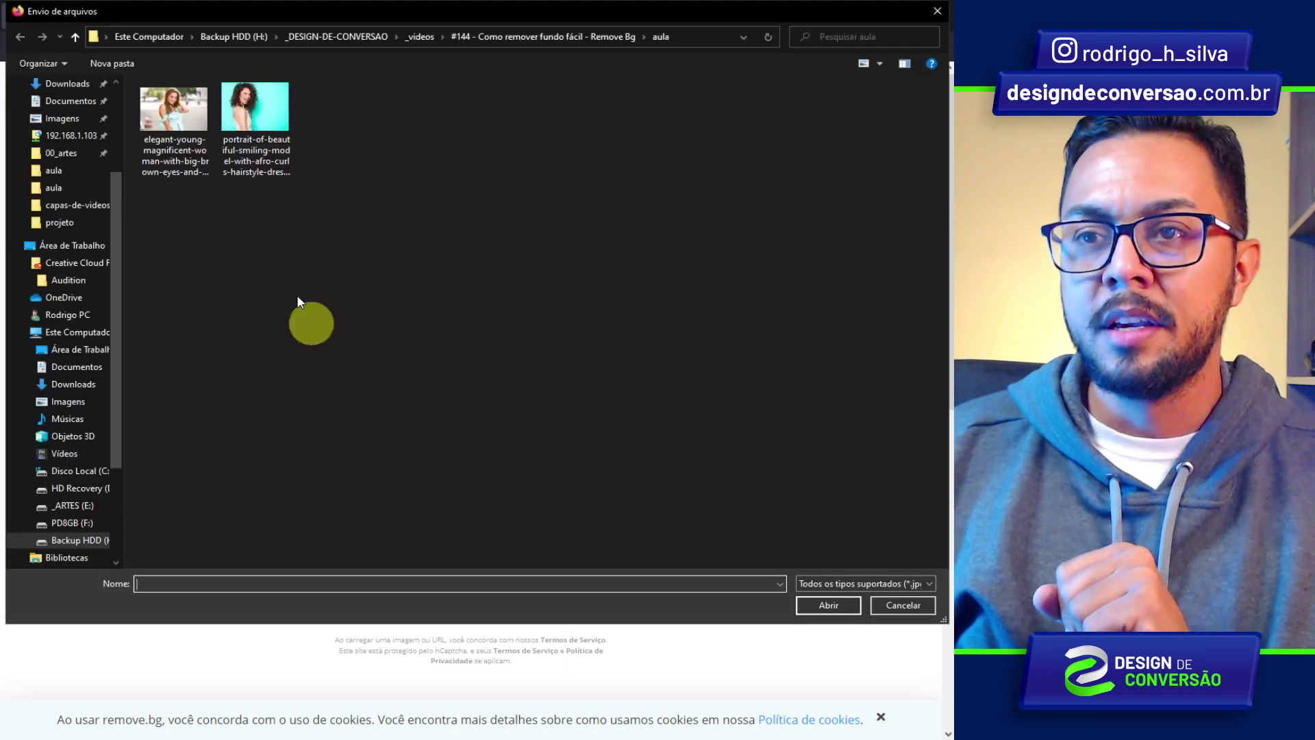
left_click(274, 119)
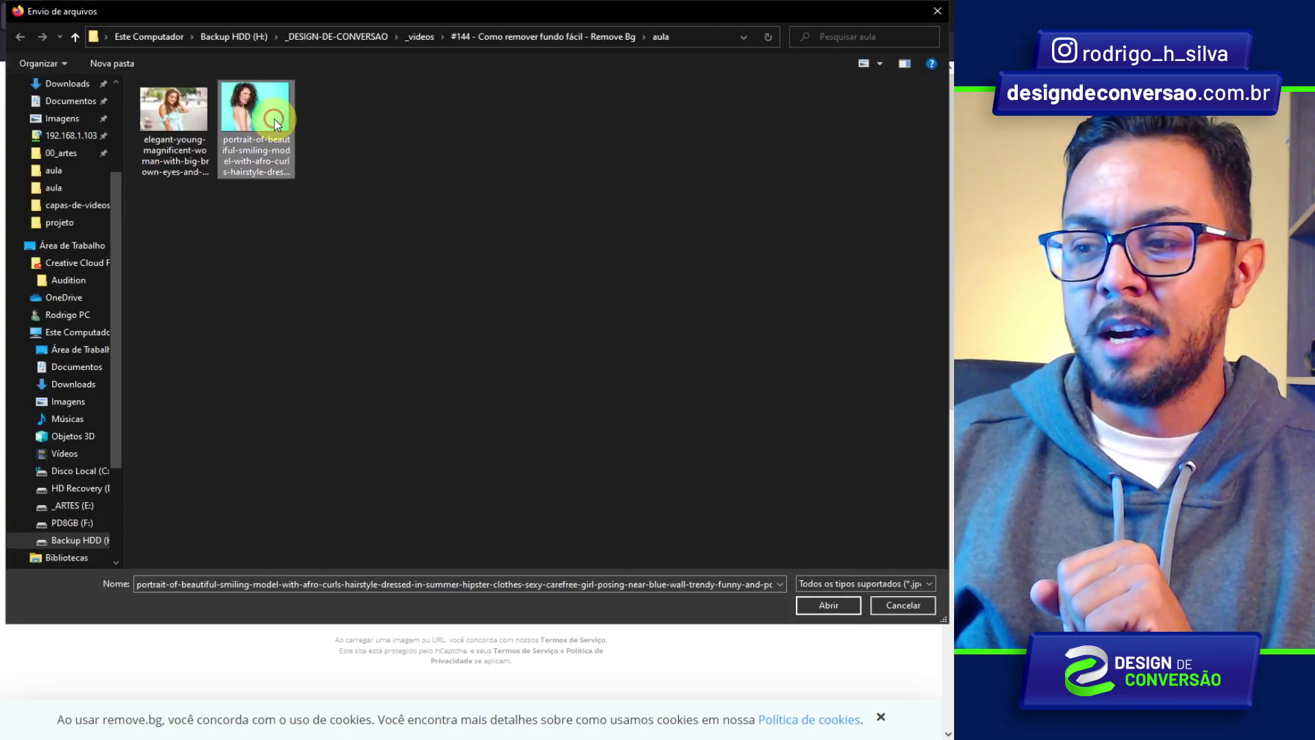
left_click(828, 604)
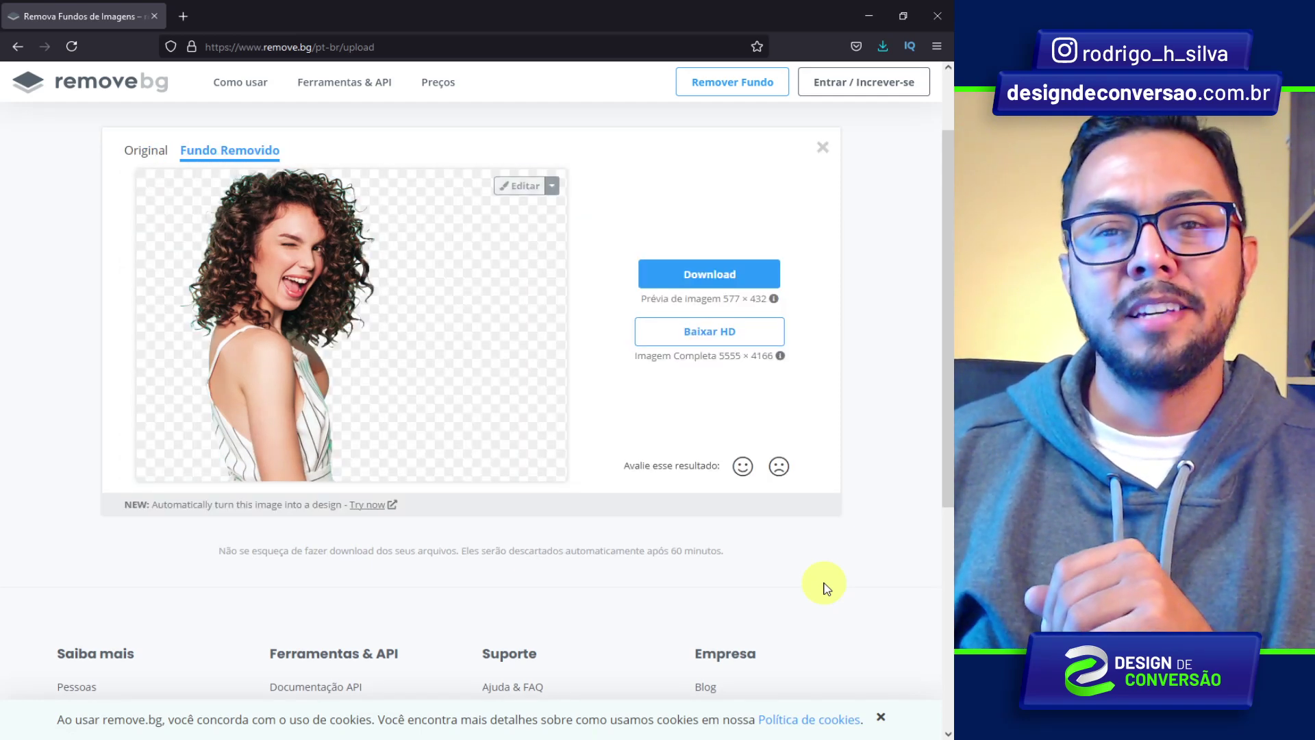
Download the 577×432 preview PNG of the cut-out into the aula folder.
left_click(710, 275)
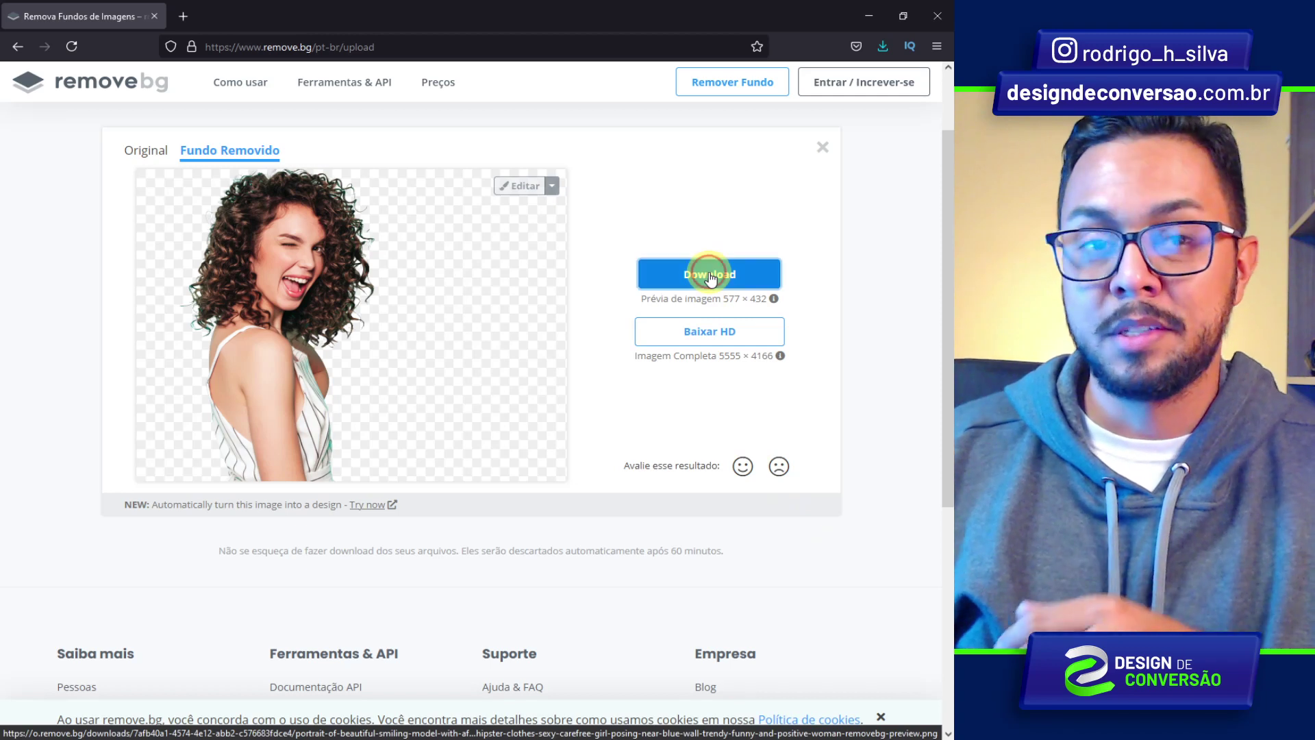
left_click(366, 446)
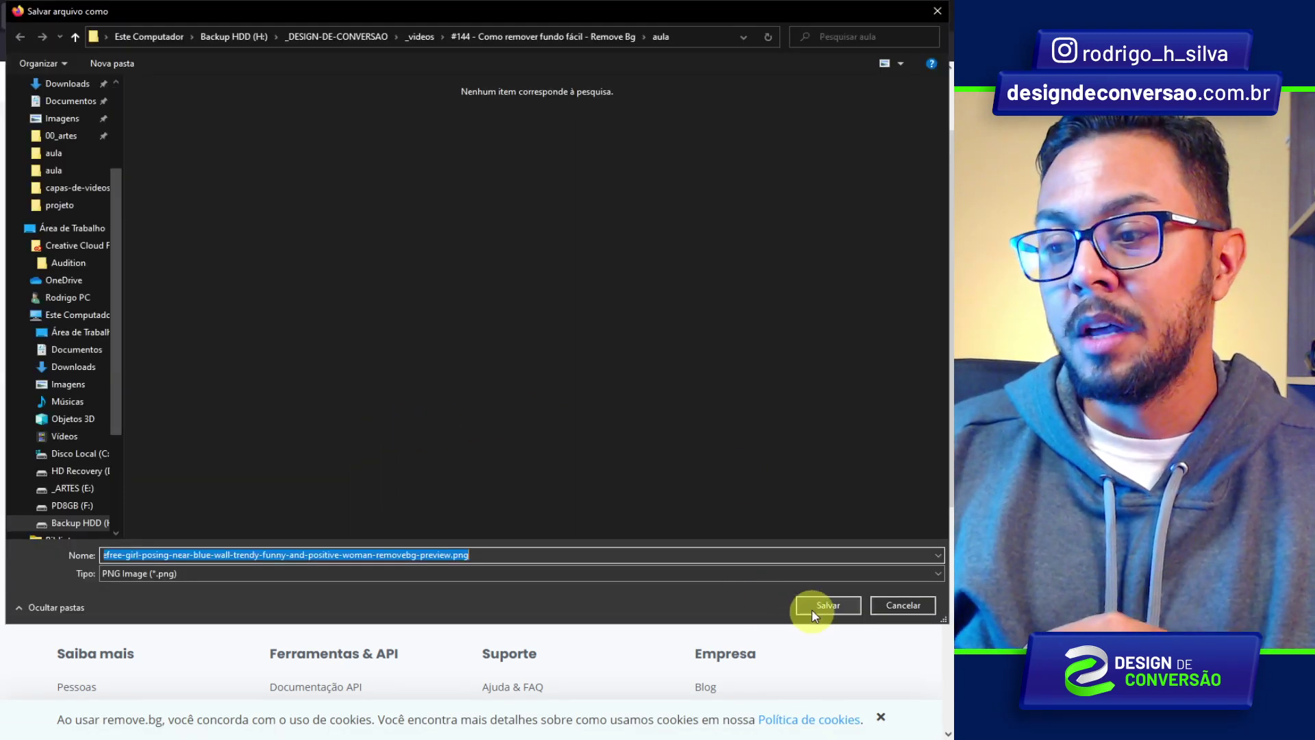
left_click(813, 607)
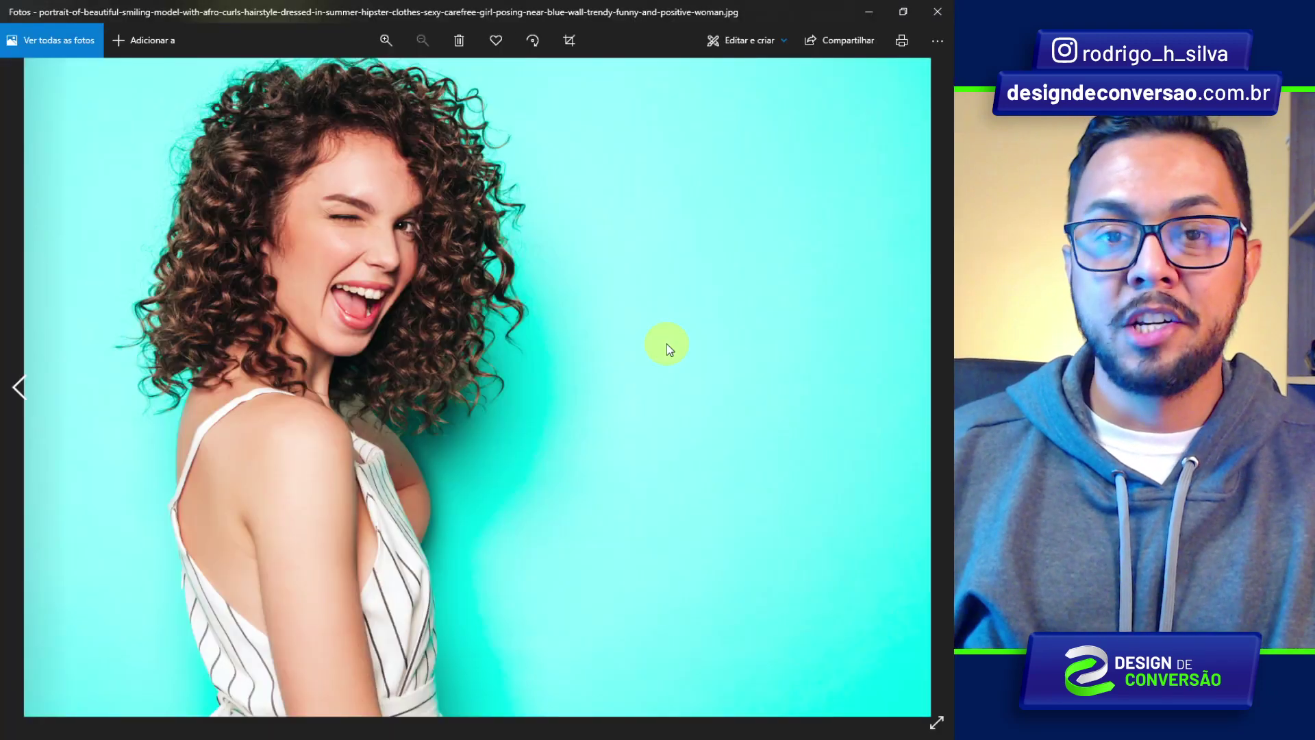
Step from the original JPG to the background-free PNG in Photos.
key("Right")
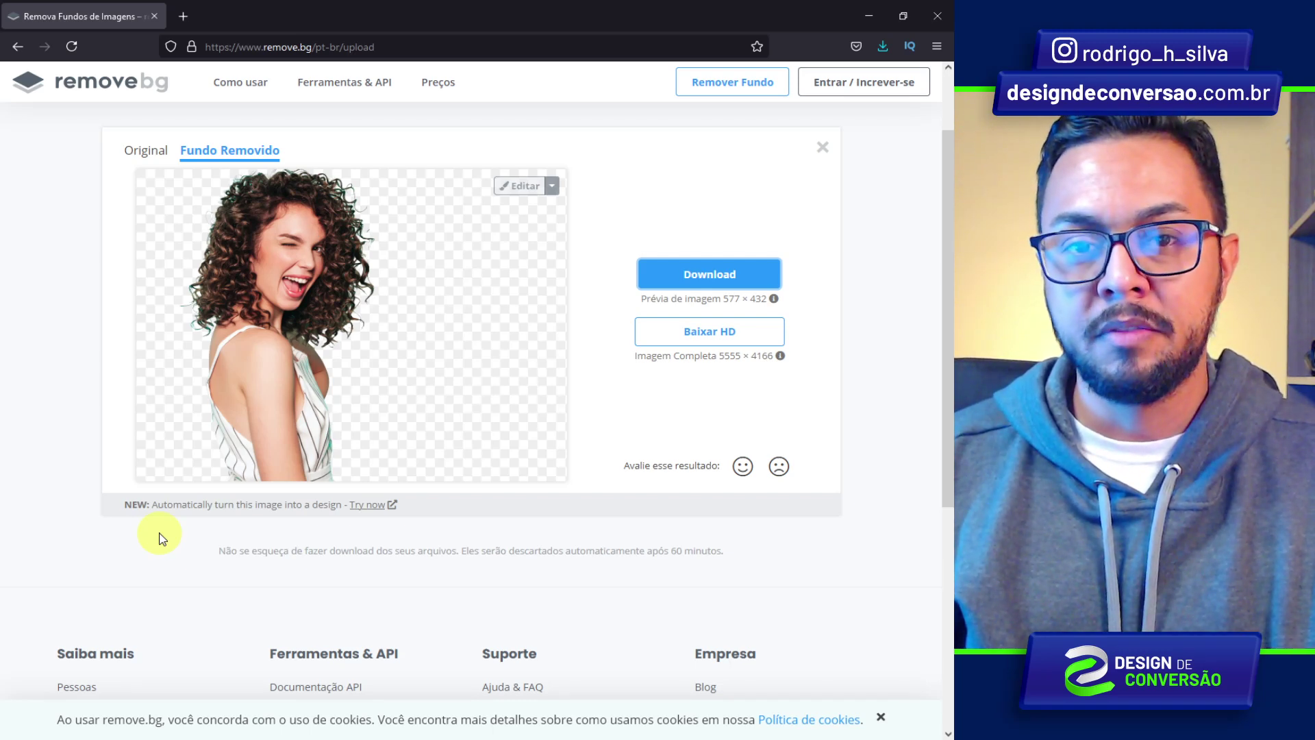
In the editor, zoom to 177% and erase leftover background beside the shoulder with a larger brush.
left_click(521, 191)
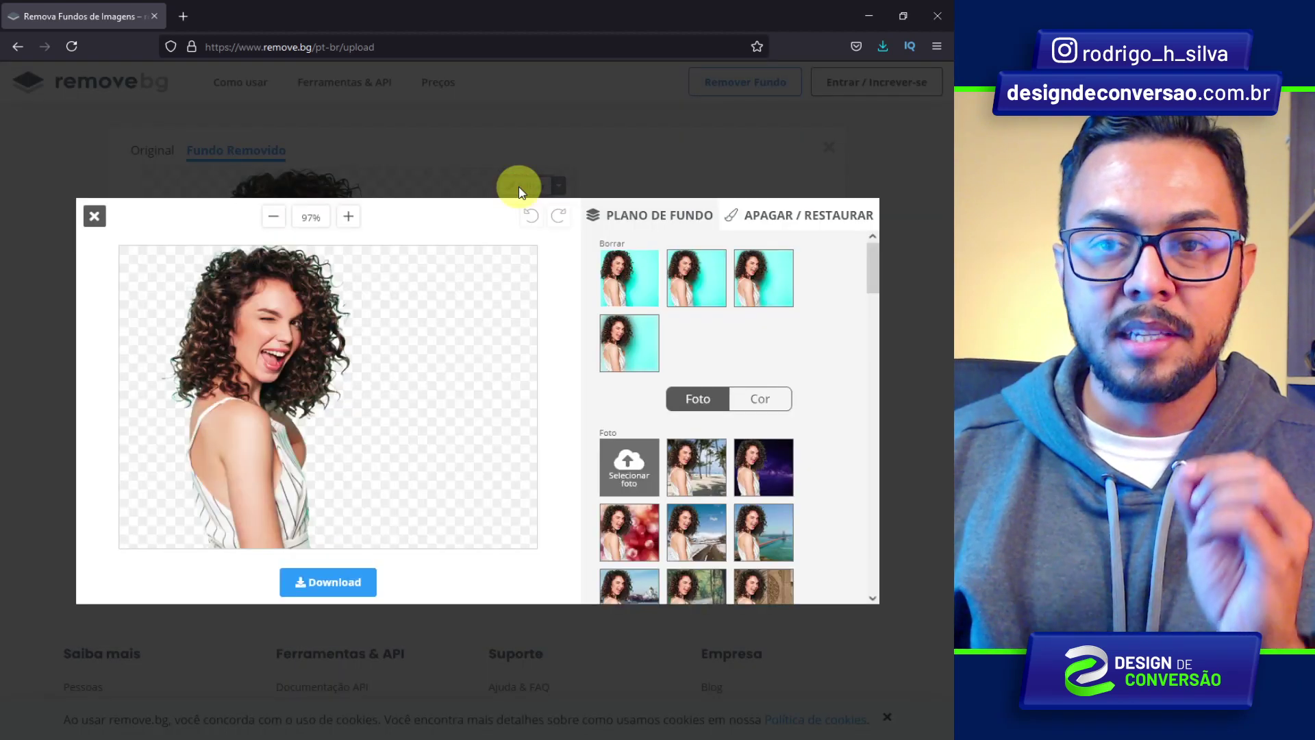
left_click(348, 216)
left_click(348, 217)
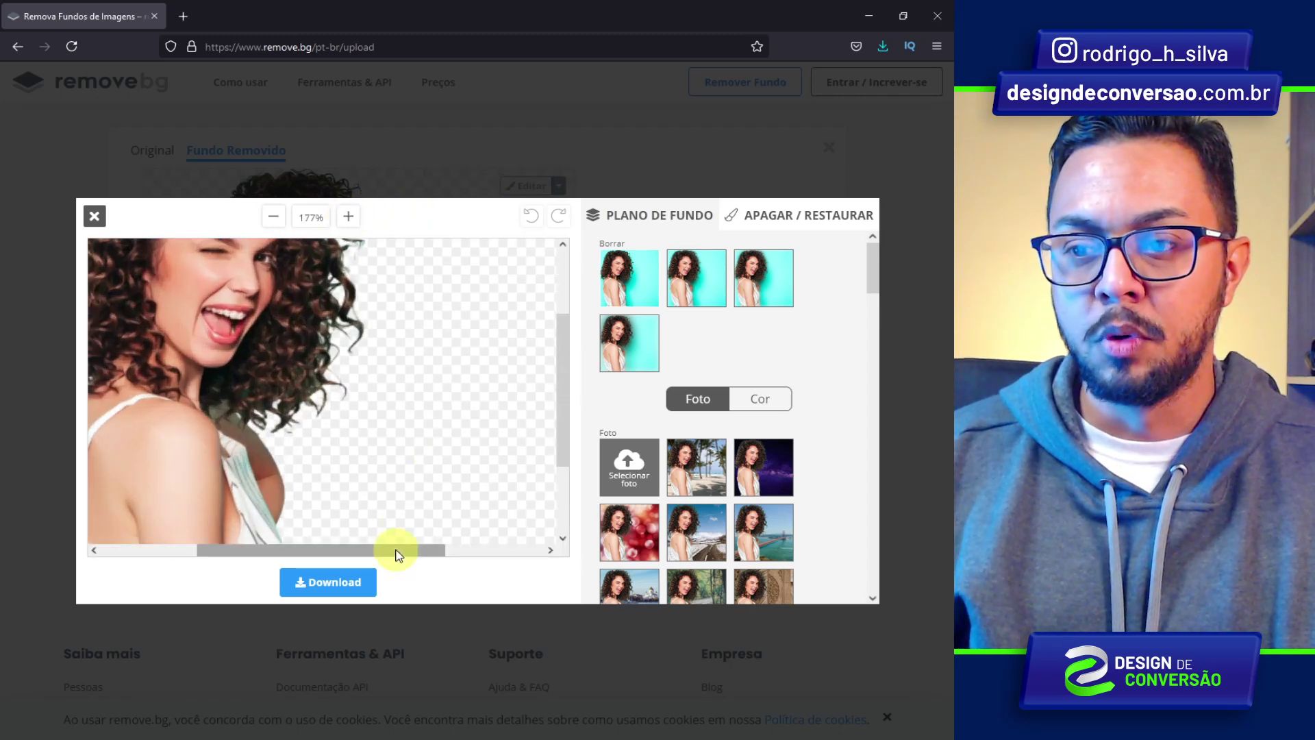
left_click_drag(396, 545, 317, 548)
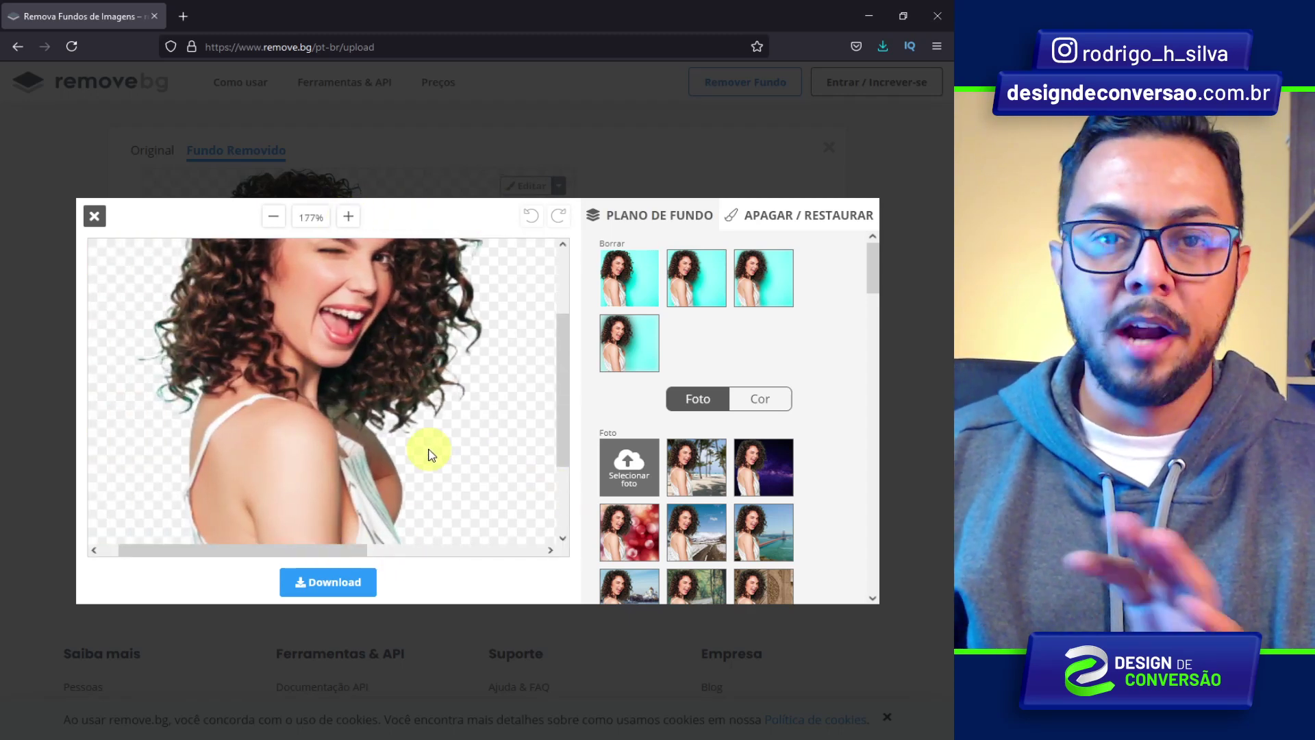
left_click(769, 222)
left_click(681, 258)
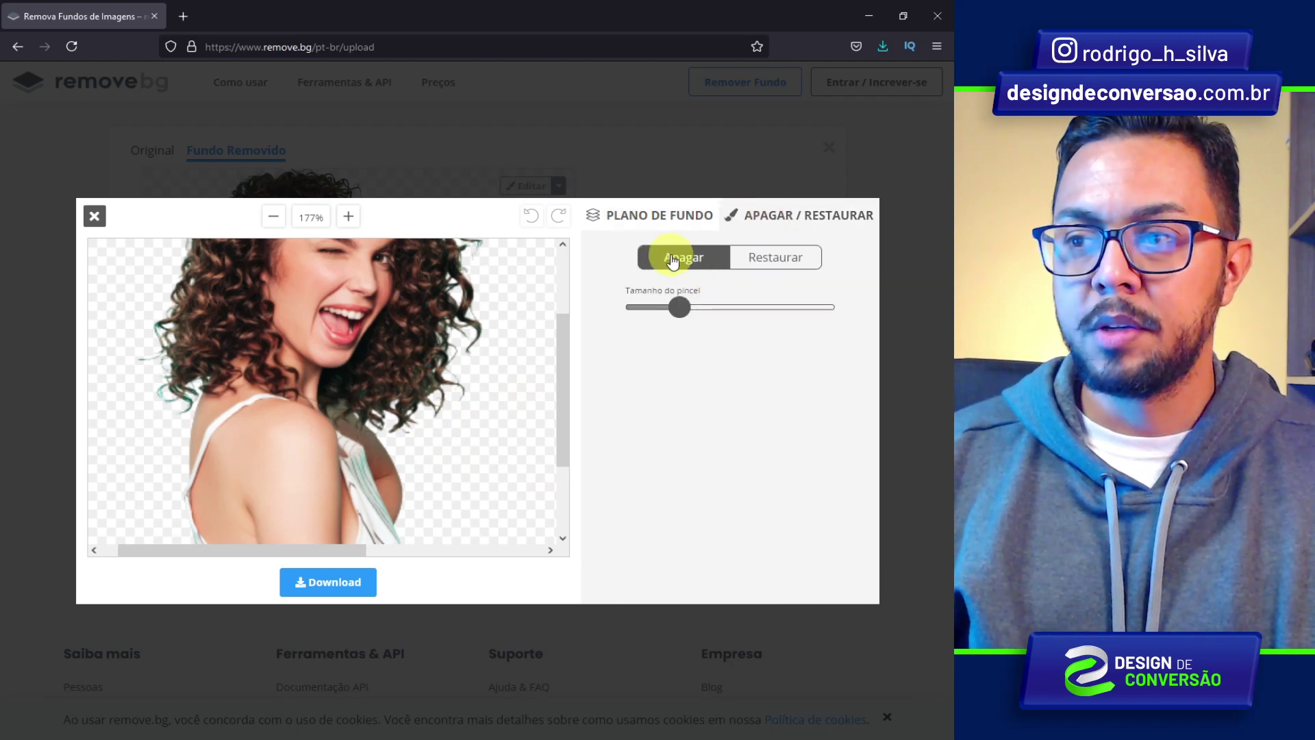
mouse_move(661, 306)
left_mouse_down()
mouse_move(698, 308)
mouse_move(681, 308)
left_mouse_up()
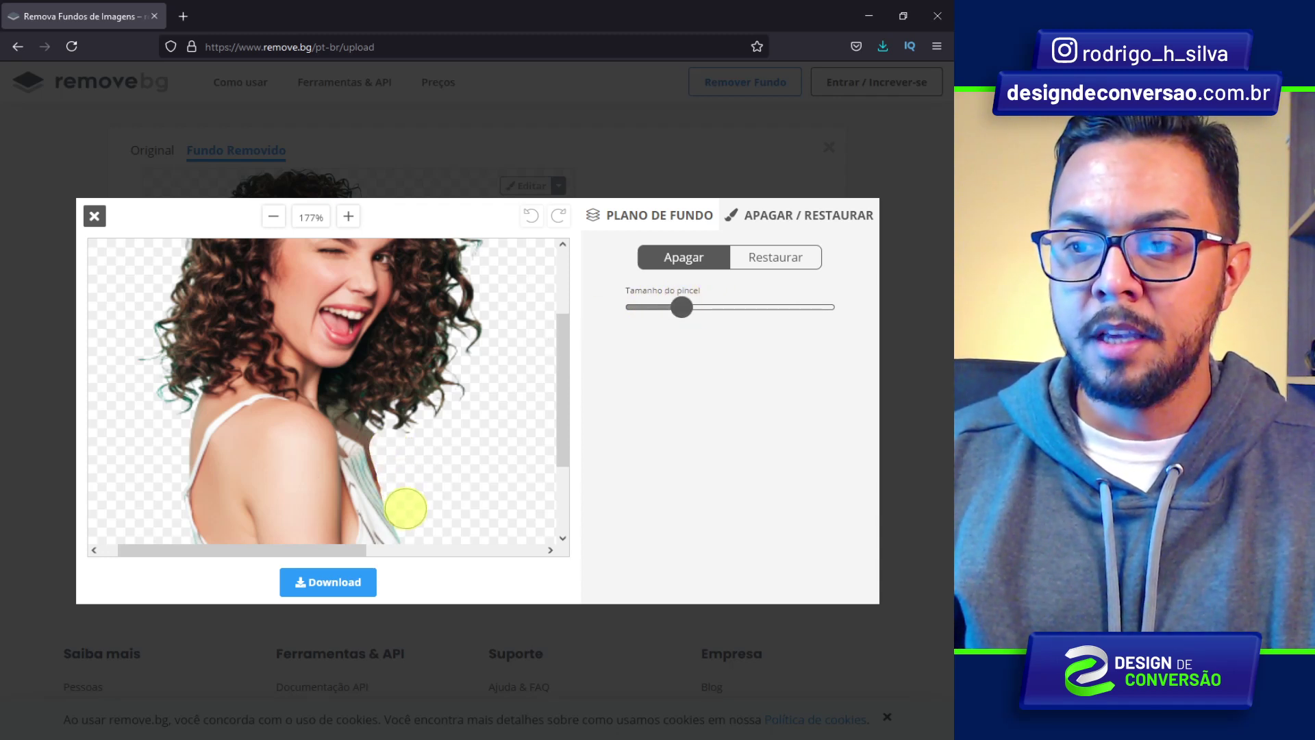
left_click_drag(378, 439, 424, 506)
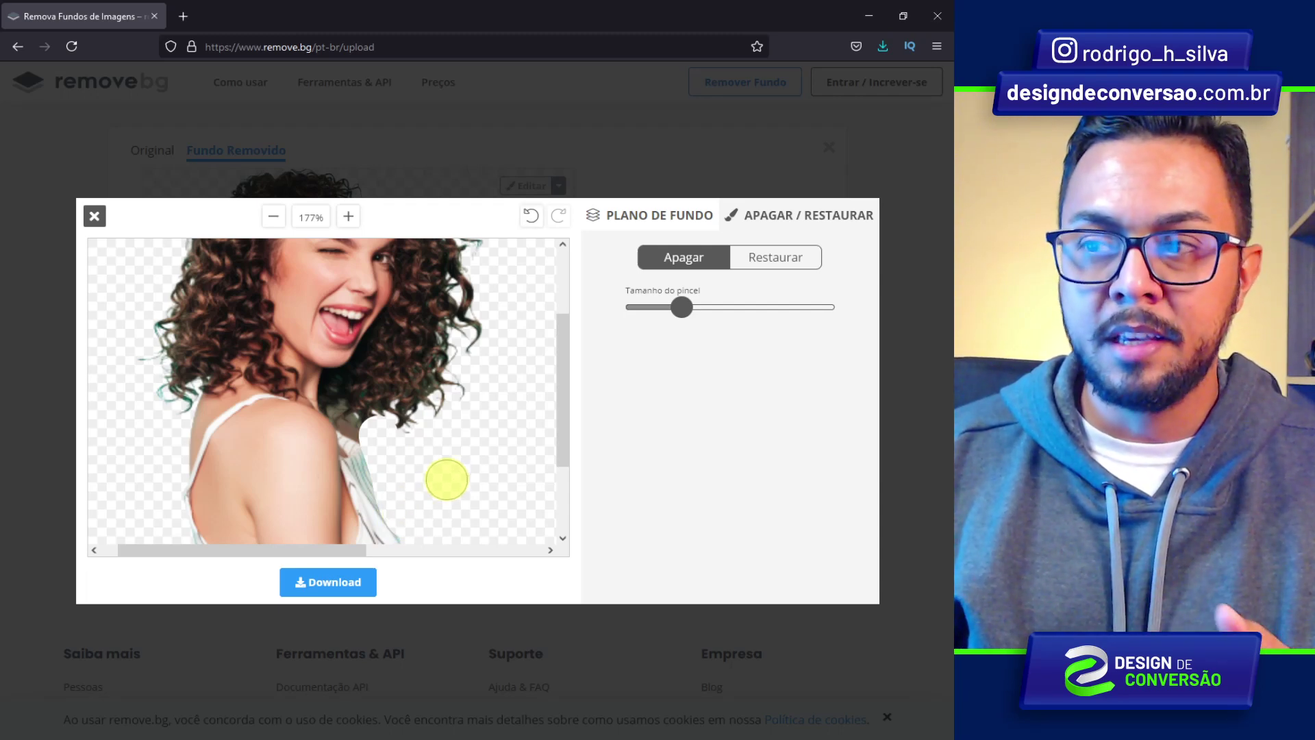
Restore part of the shirt strap, then erase the remaining teal fringe with a smaller brush.
left_click(774, 266)
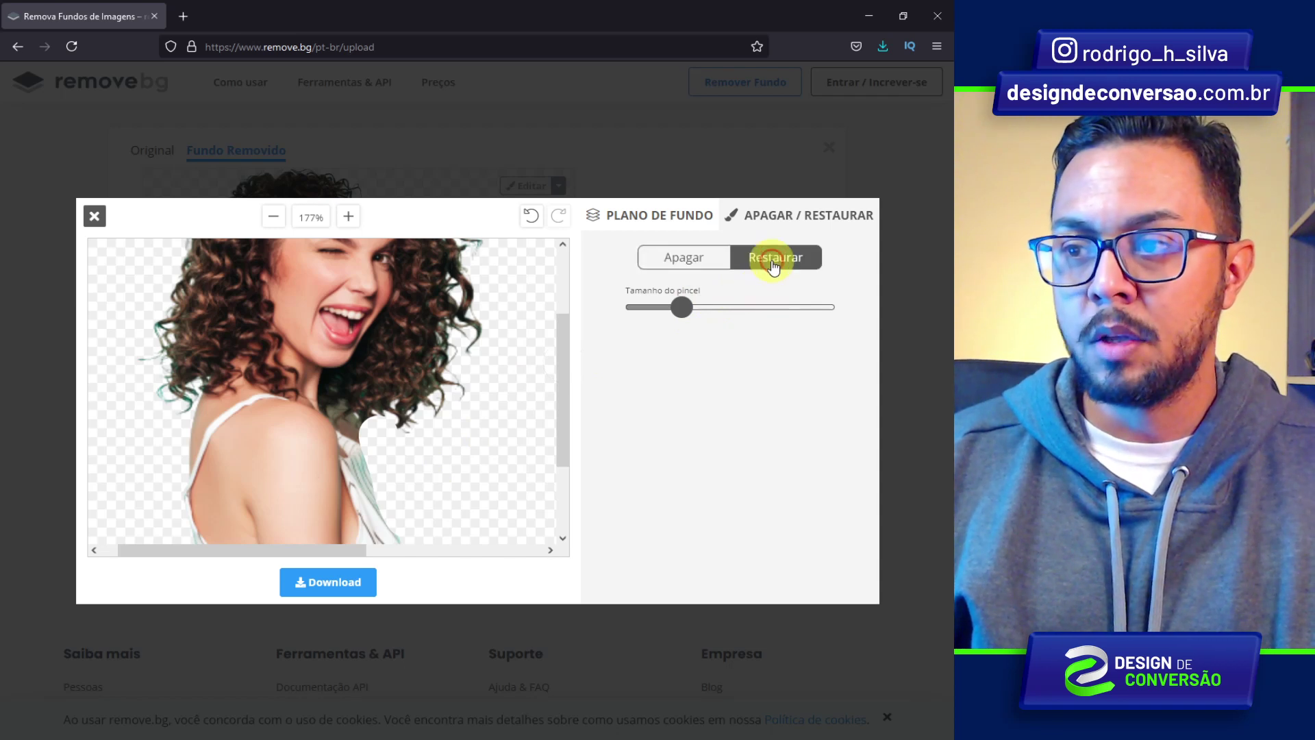
mouse_move(682, 307)
left_mouse_down()
mouse_move(650, 309)
mouse_move(711, 309)
mouse_move(686, 308)
left_mouse_up()
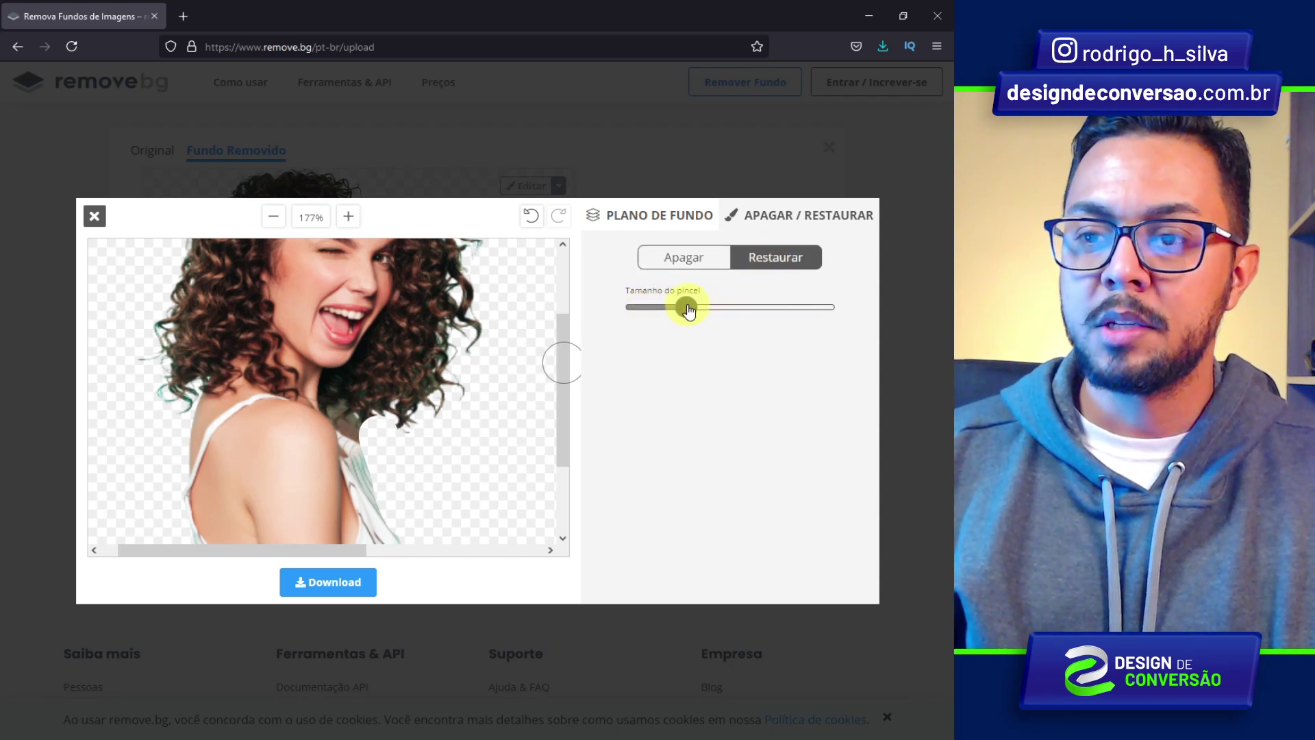
mouse_move(376, 492)
left_mouse_down()
mouse_move(343, 446)
mouse_move(370, 506)
mouse_move(365, 458)
mouse_move(389, 507)
mouse_move(371, 455)
left_mouse_up()
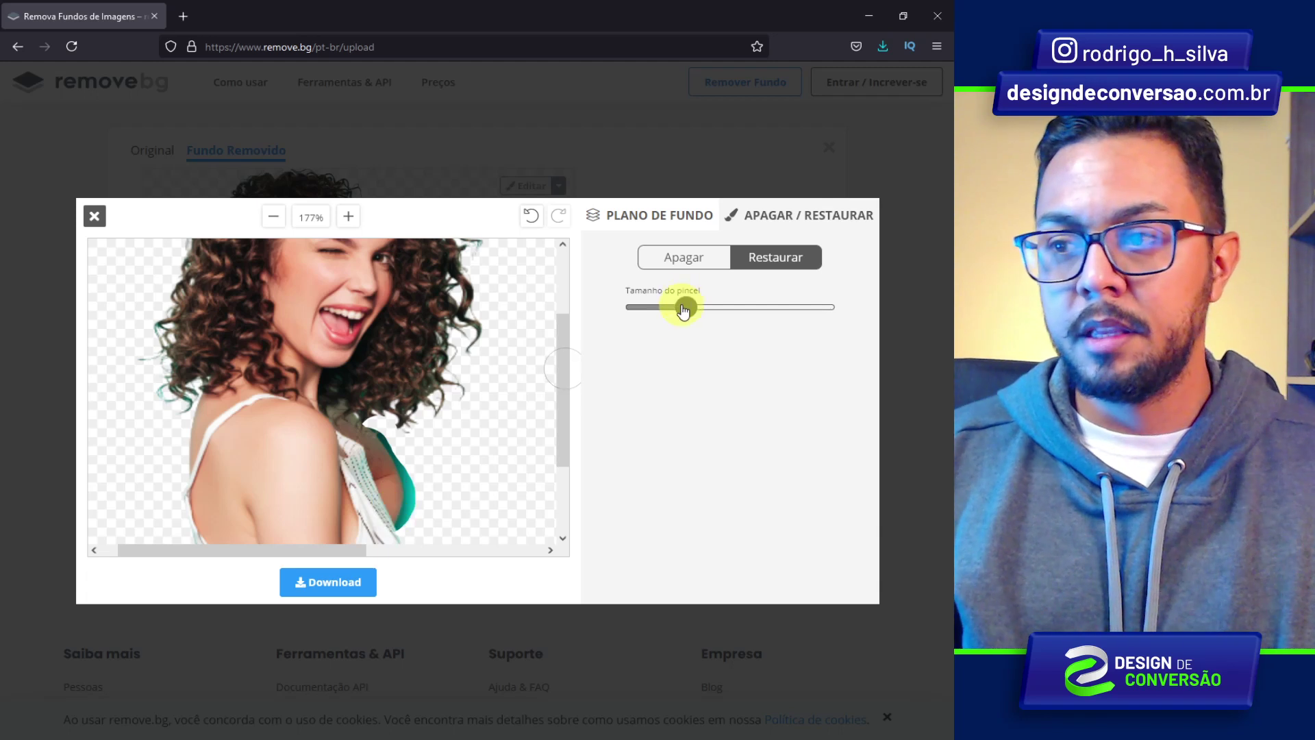
left_click(684, 258)
left_click_drag(685, 306, 660, 307)
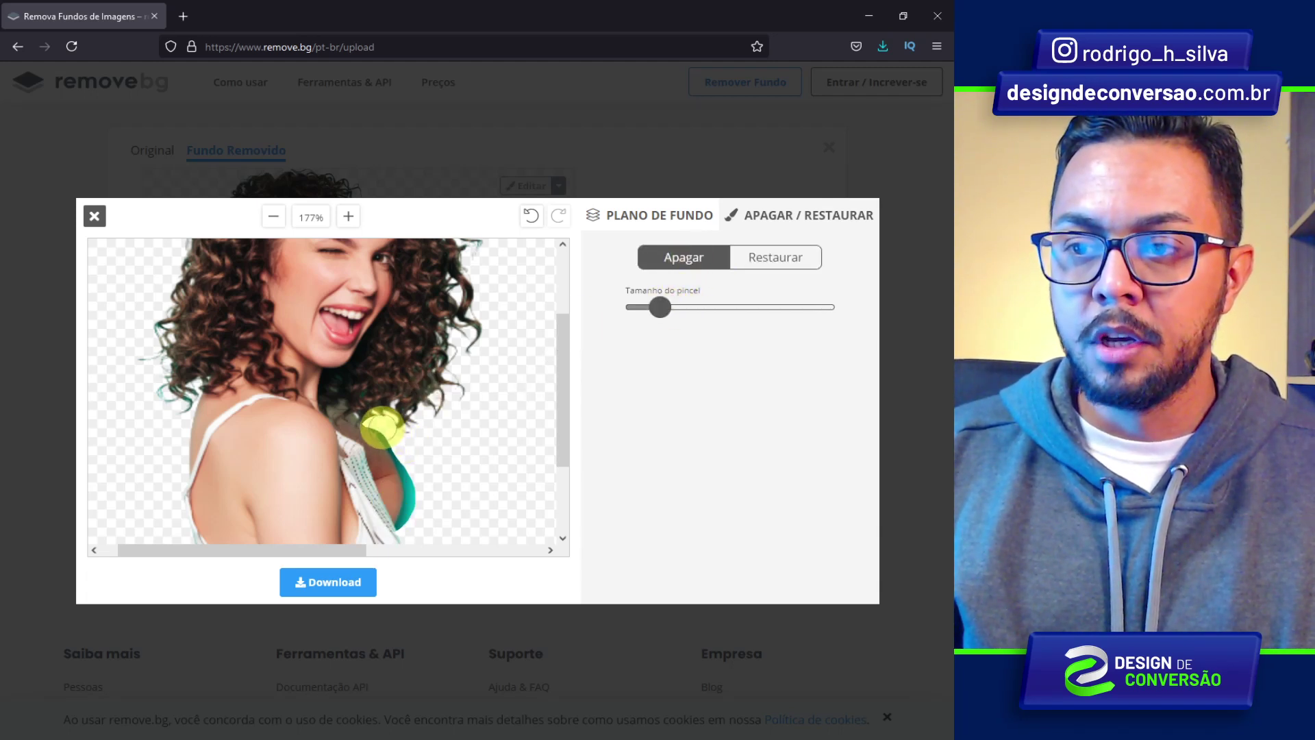
left_click_drag(402, 452, 413, 520)
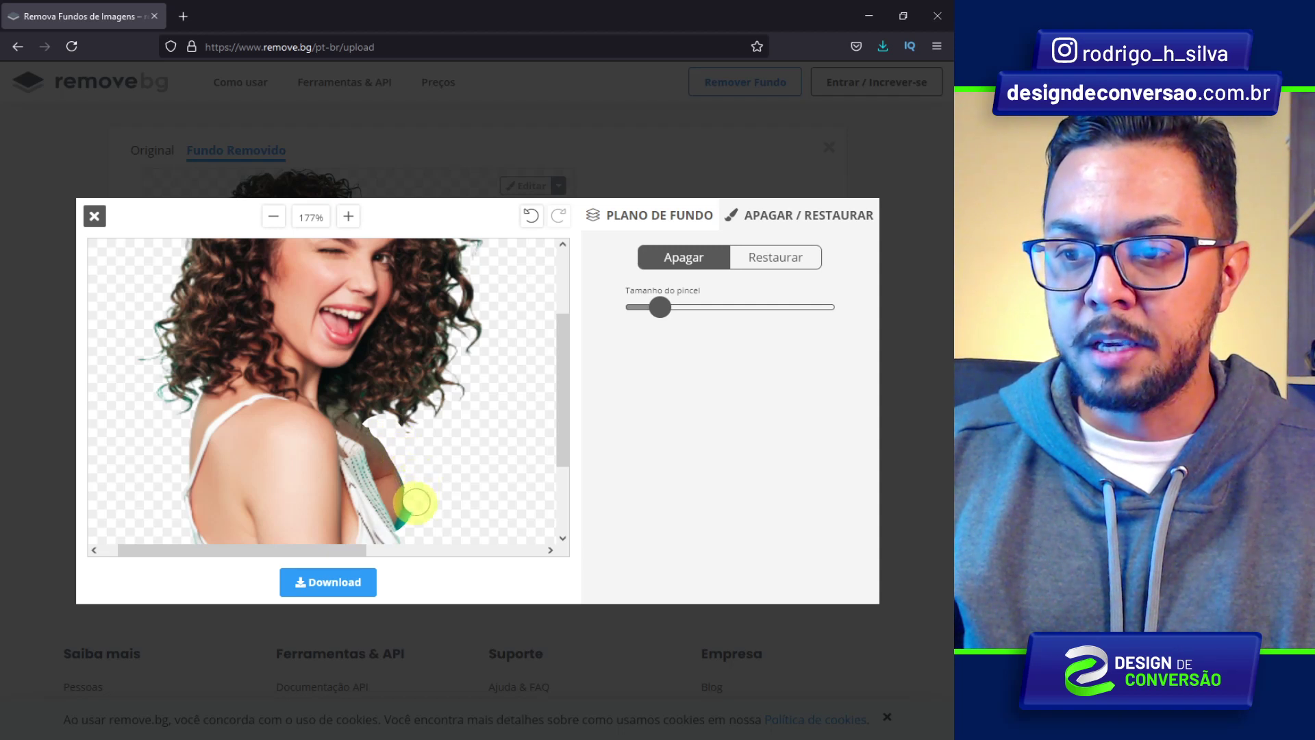
left_click_drag(565, 397, 566, 317)
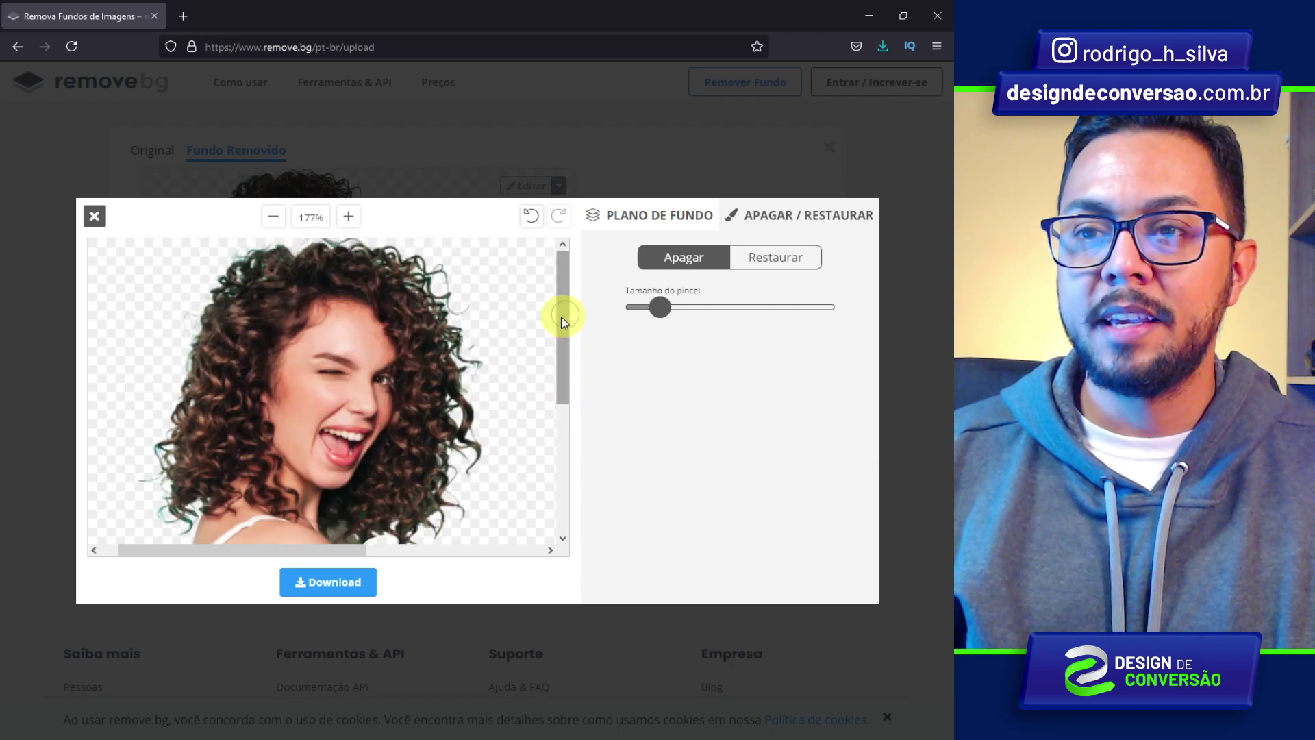
left_click(650, 216)
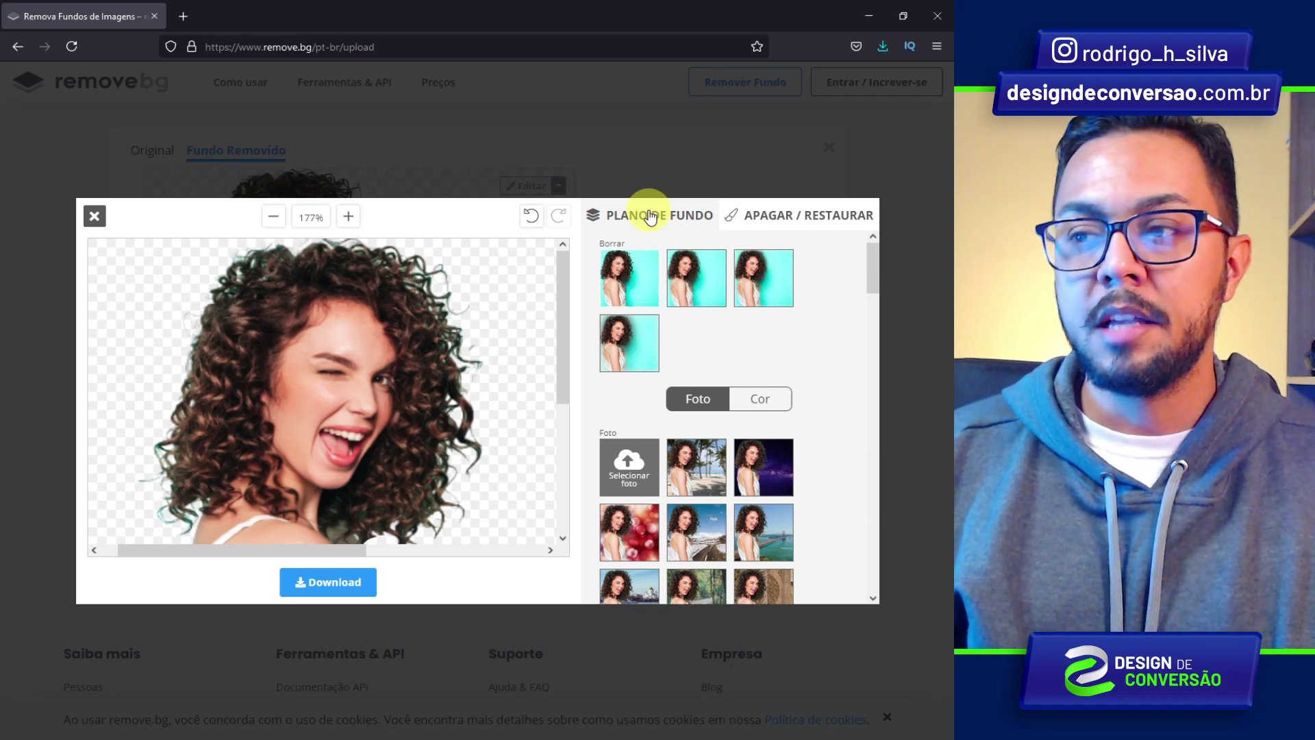
Try the beach and starry galaxy backdrops, ending on the red bridge over the bay.
left_click_drag(875, 255, 870, 269)
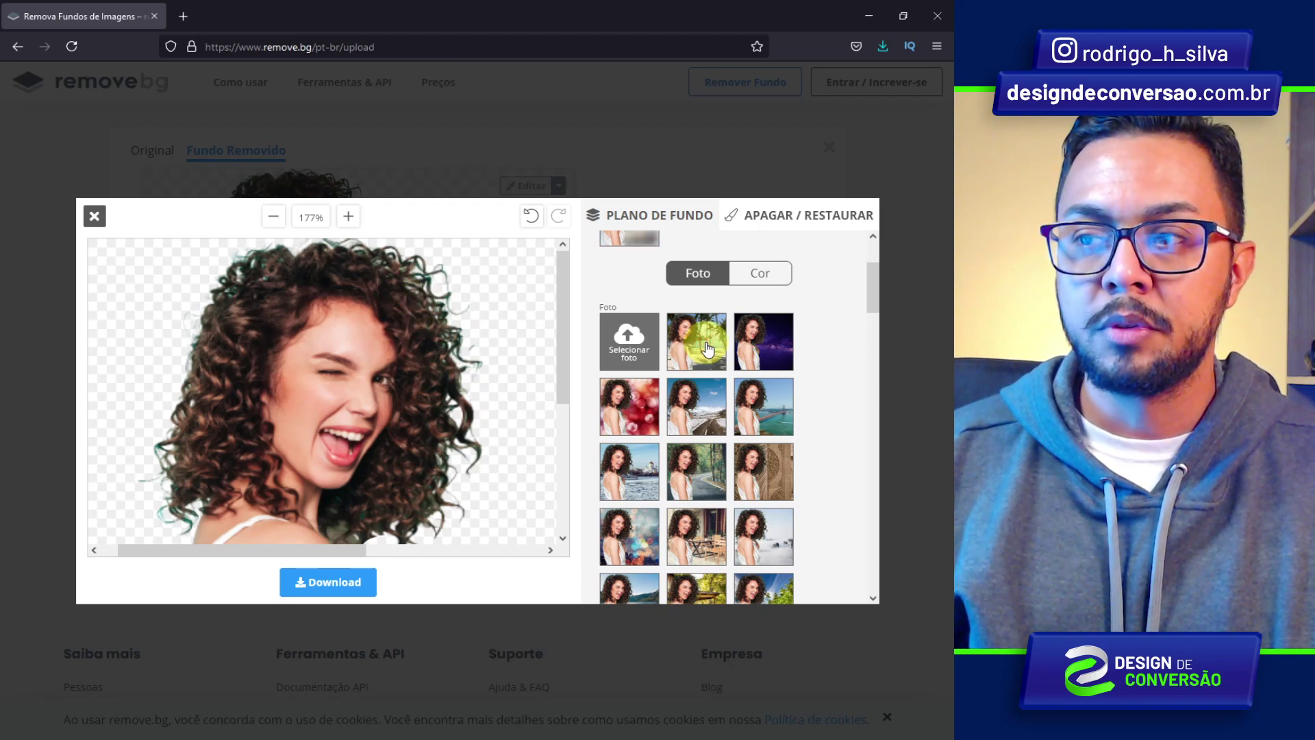
left_click(762, 346)
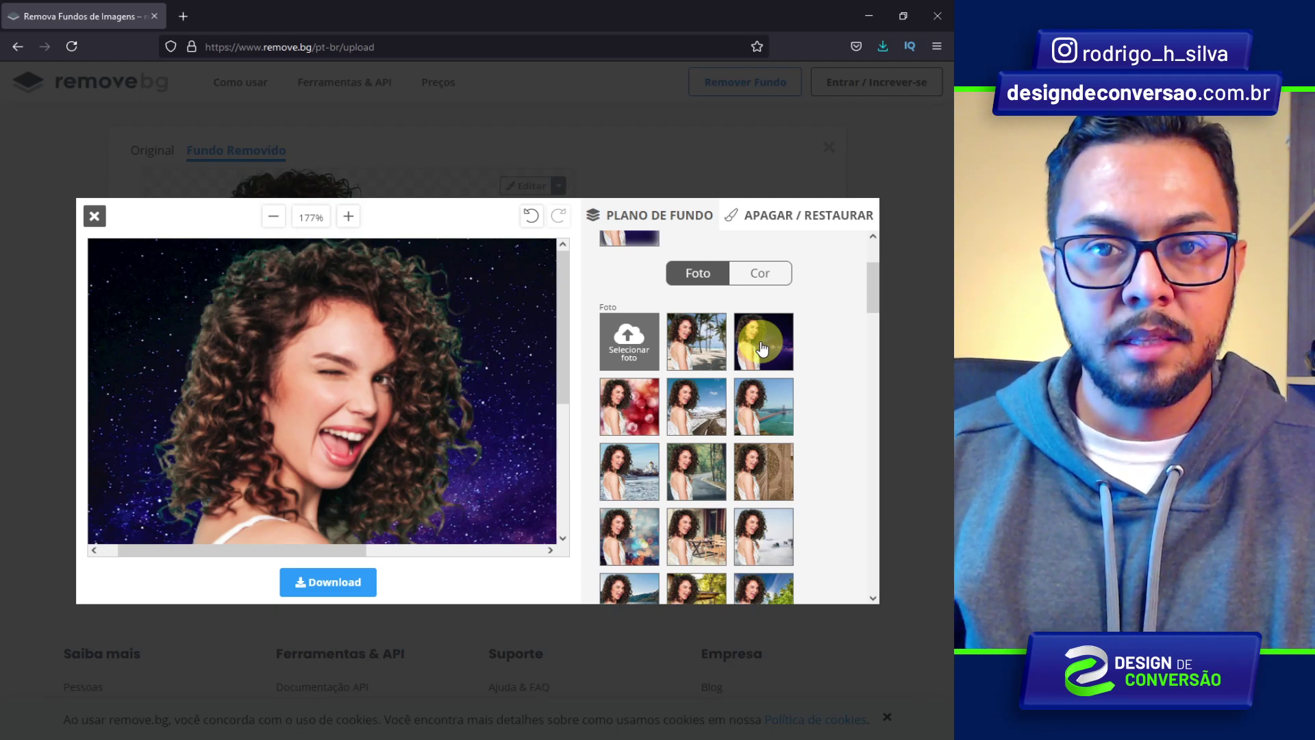
left_click(767, 395)
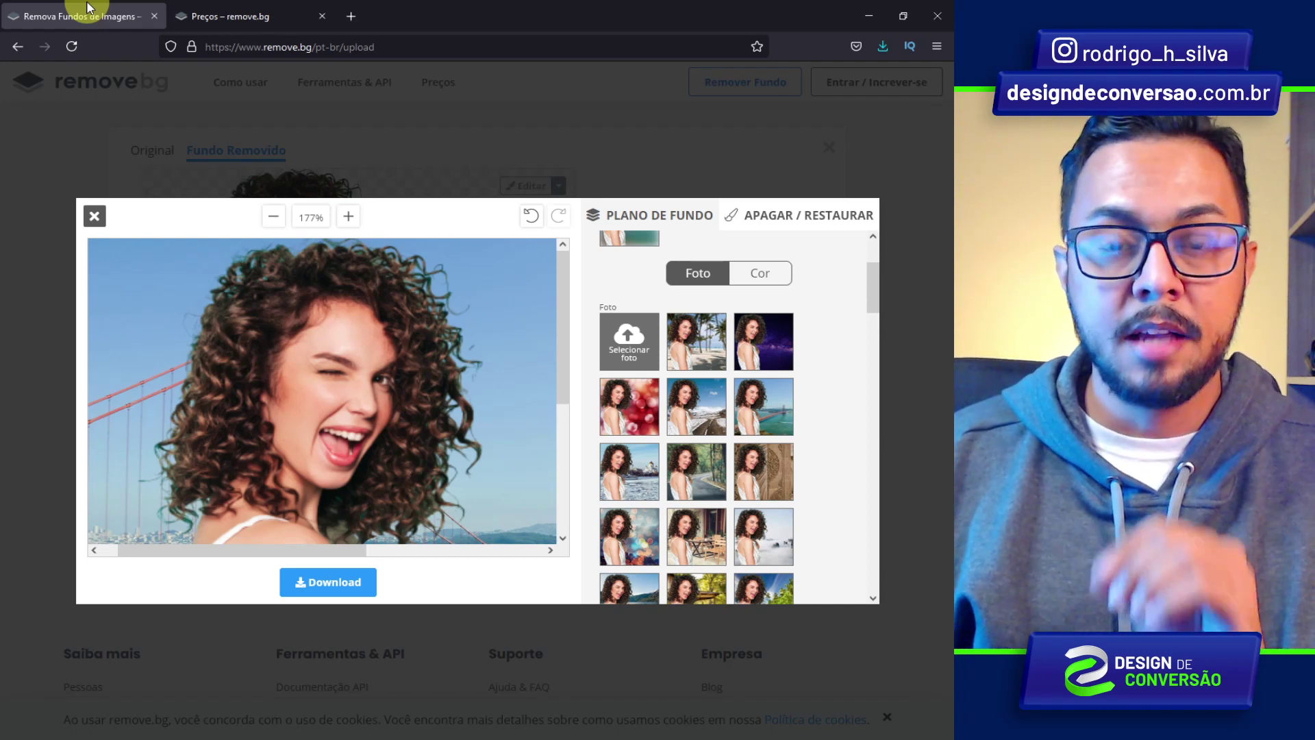
Review the remove.bg credit pricing plans, then return to the editor tab.
left_click(231, 18)
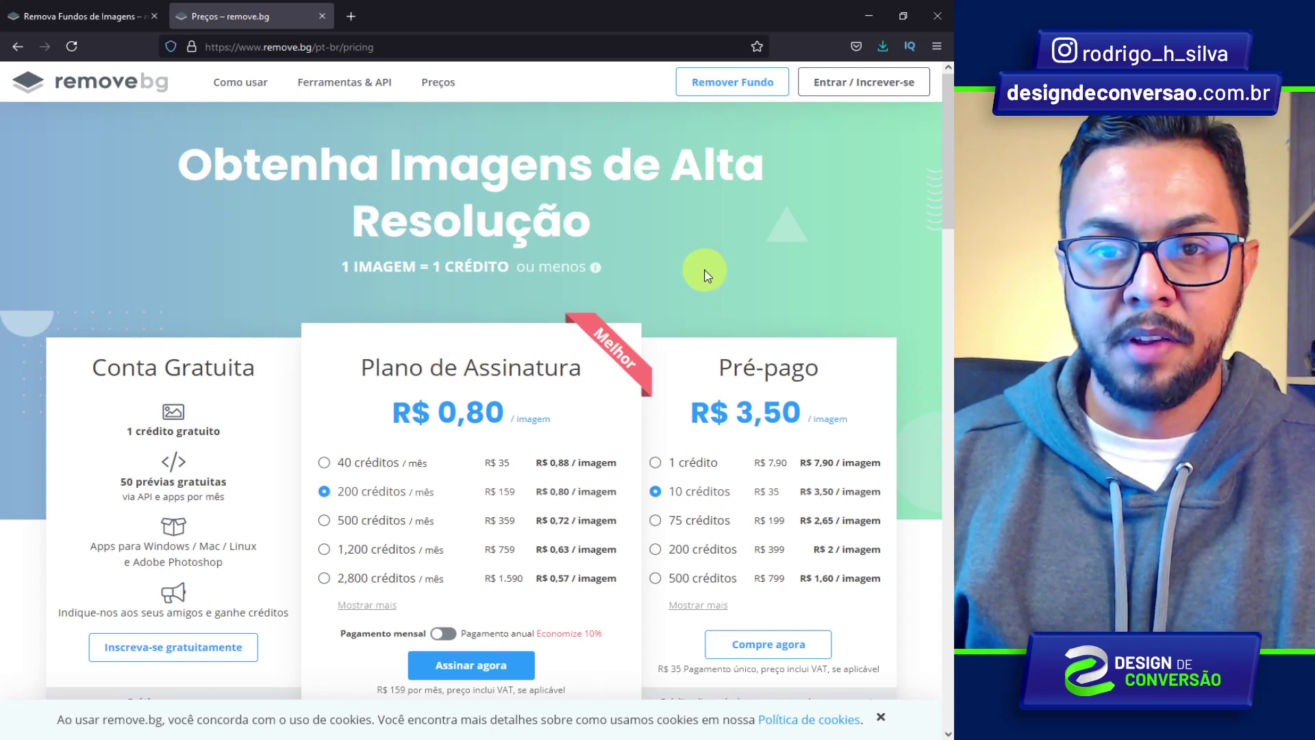
left_click(50, 7)
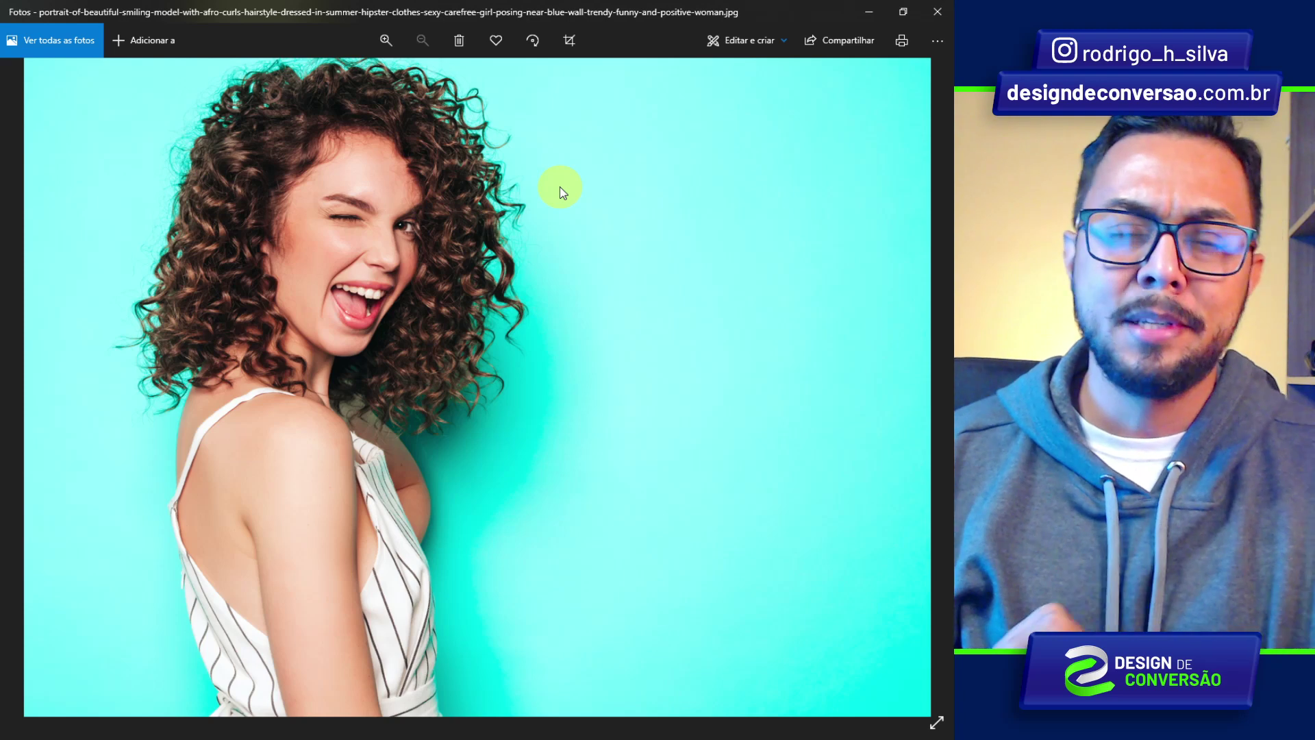
Advance to the next image in Windows Photos.
key("Right")
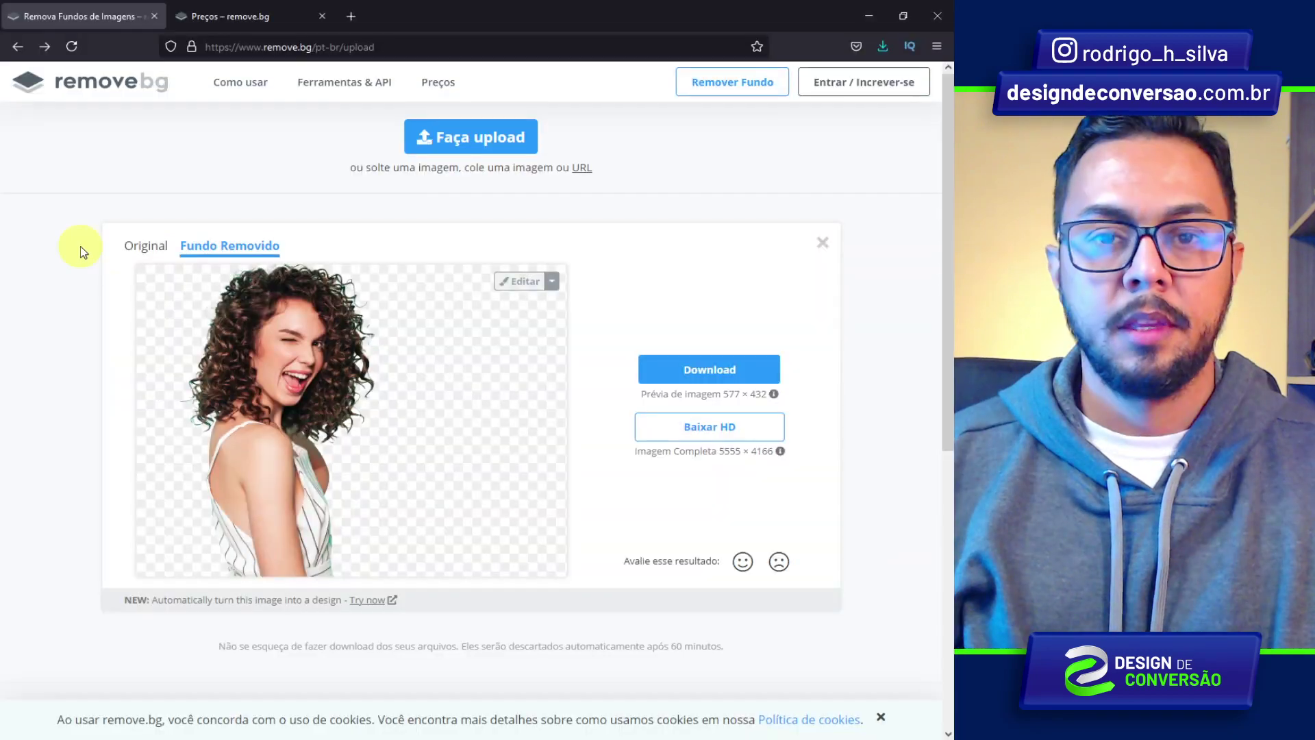
Upload the elegant young woman's photo and open her light-blue-dress cutout in the editor.
left_click(457, 141)
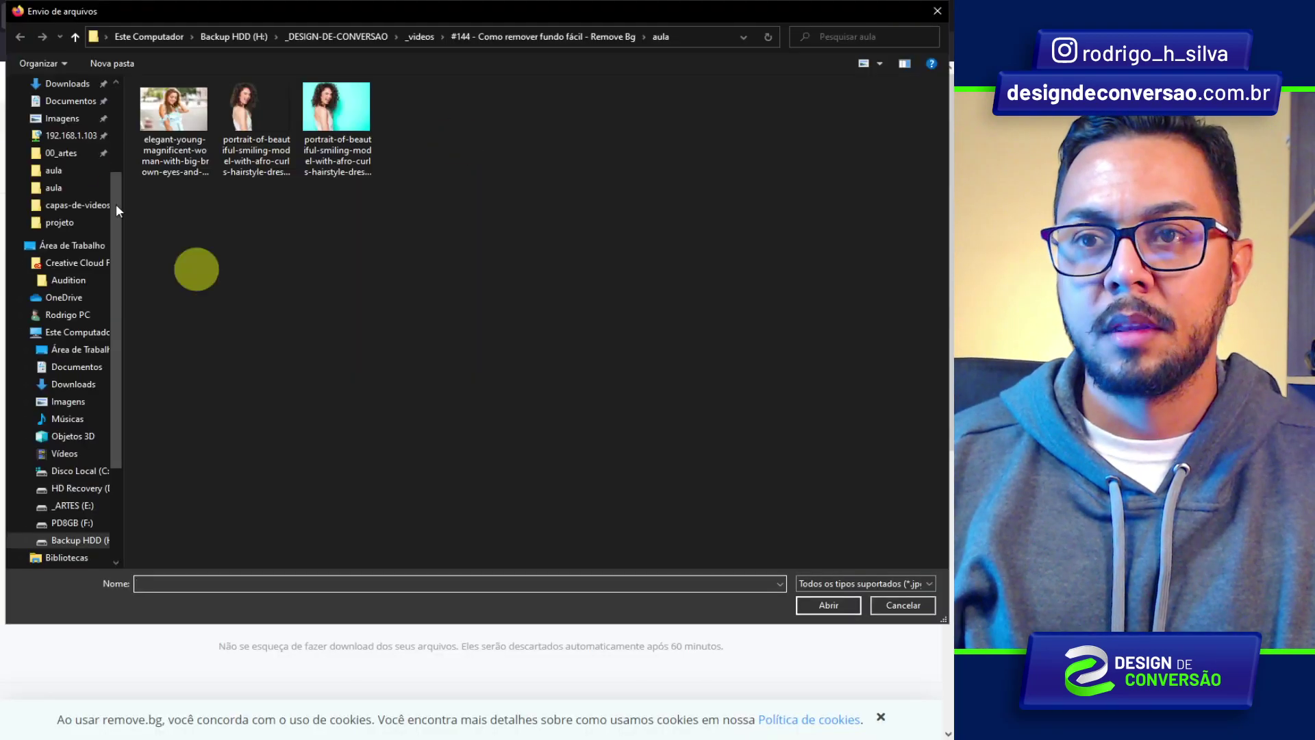
left_click(173, 110)
left_click(824, 606)
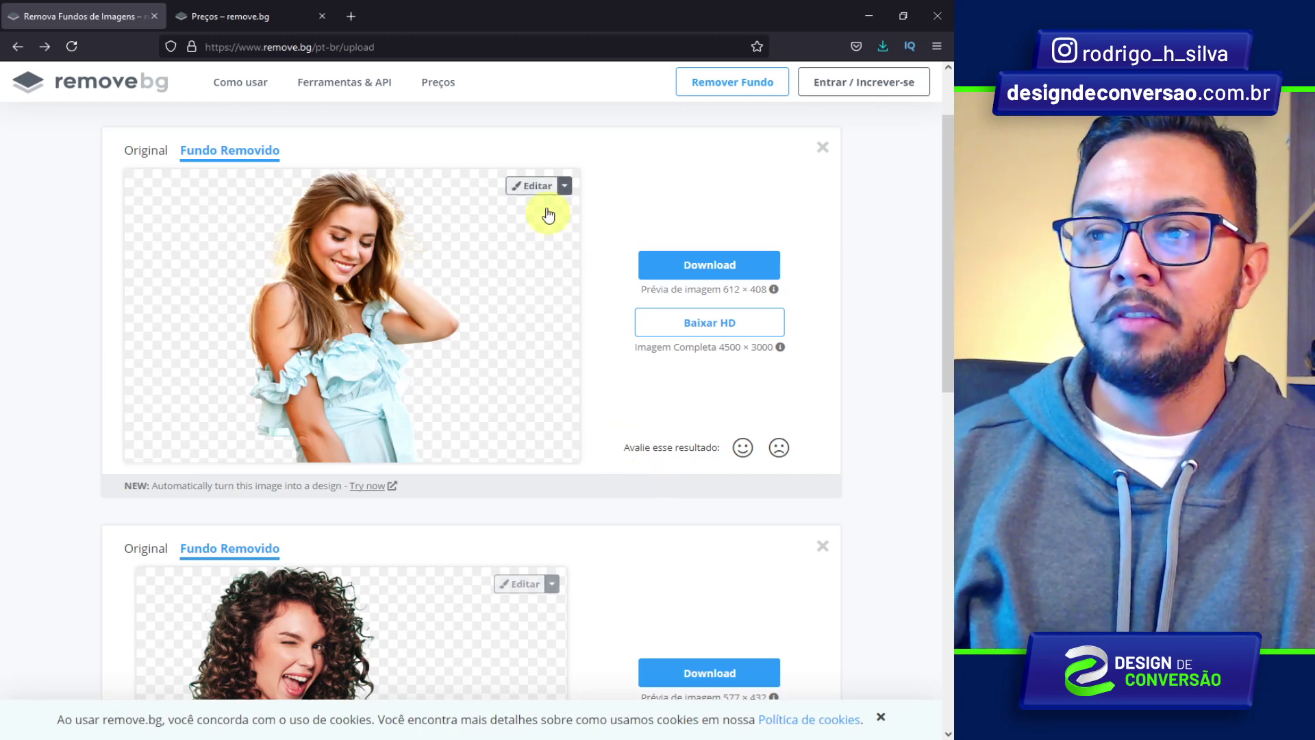
left_click(537, 192)
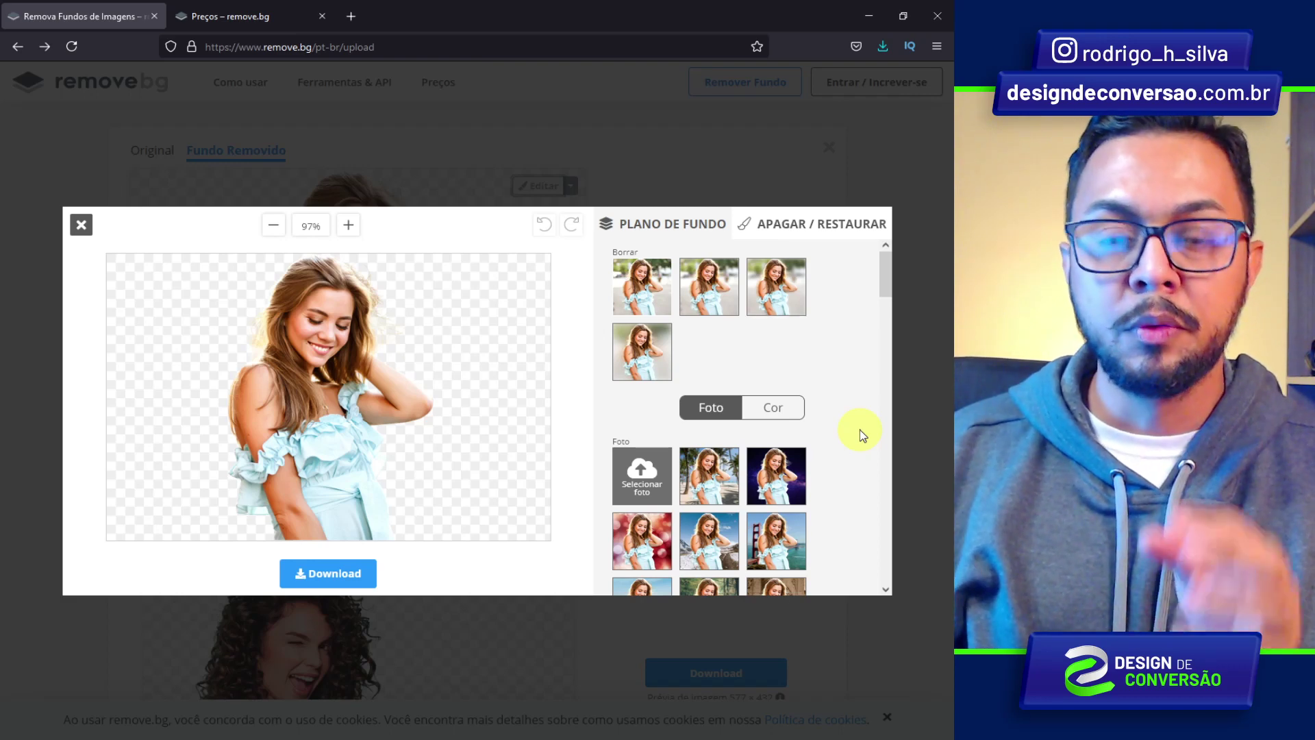
Try increasingly blurred versions of her original scene and a beach, ending on red bokeh.
left_click(655, 293)
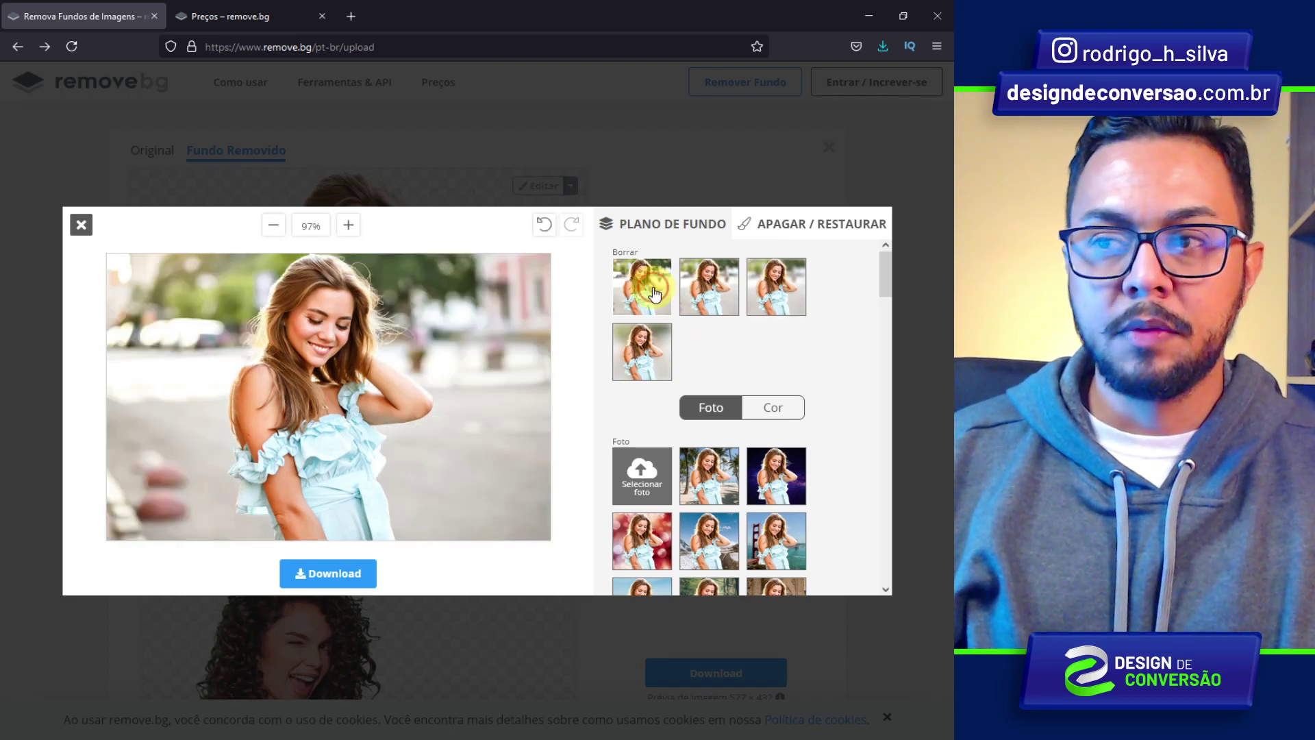
left_click(713, 298)
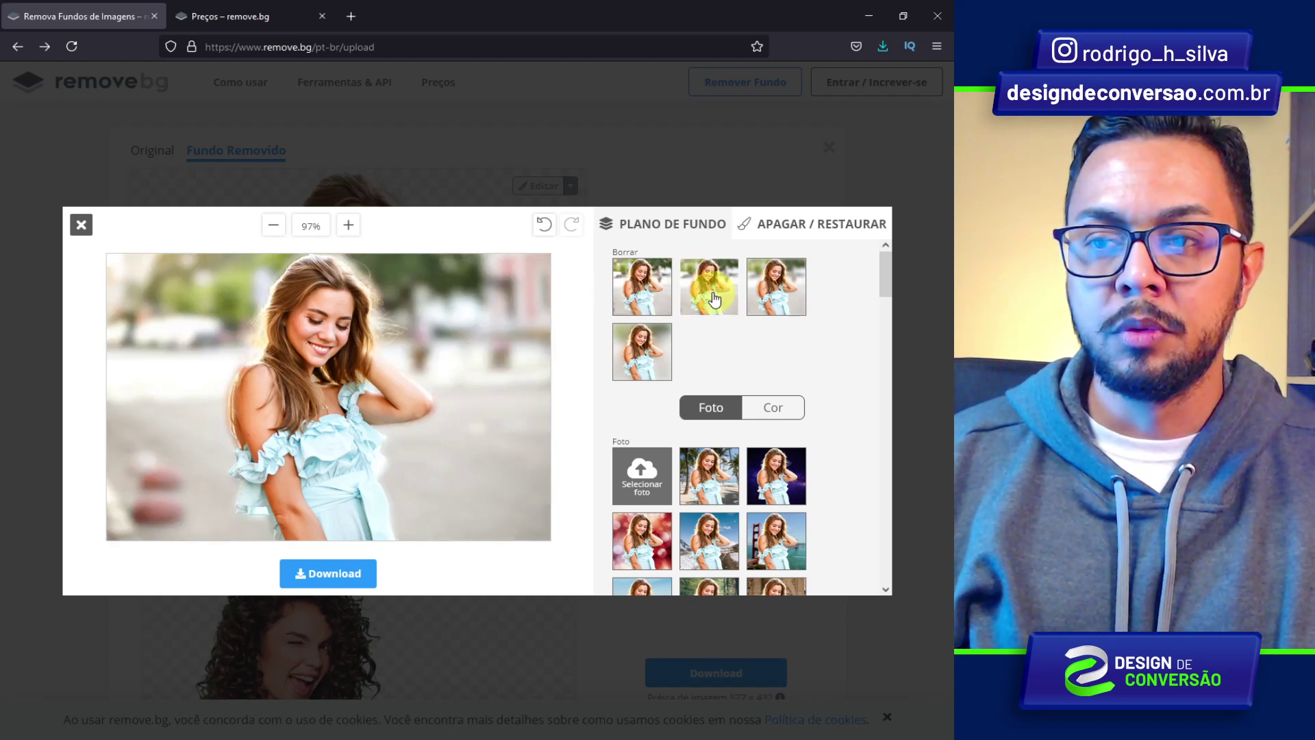
left_click(778, 296)
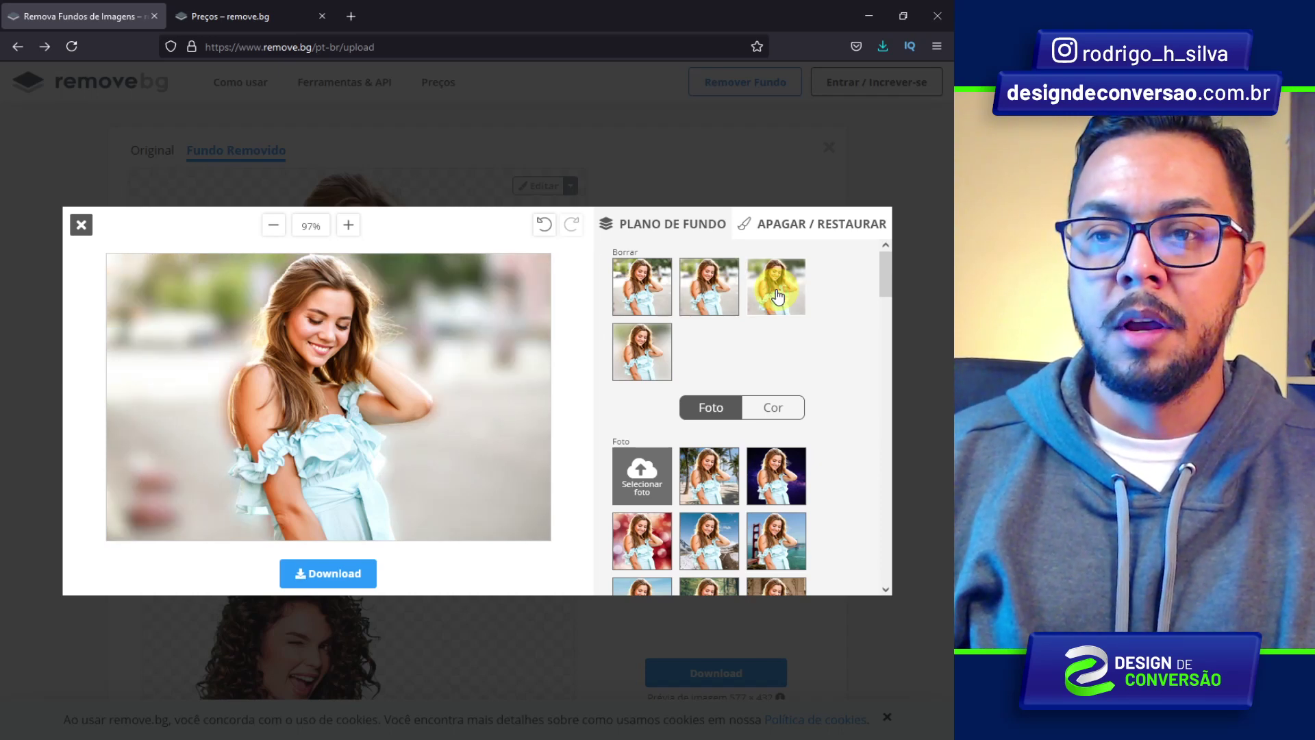
left_click(635, 356)
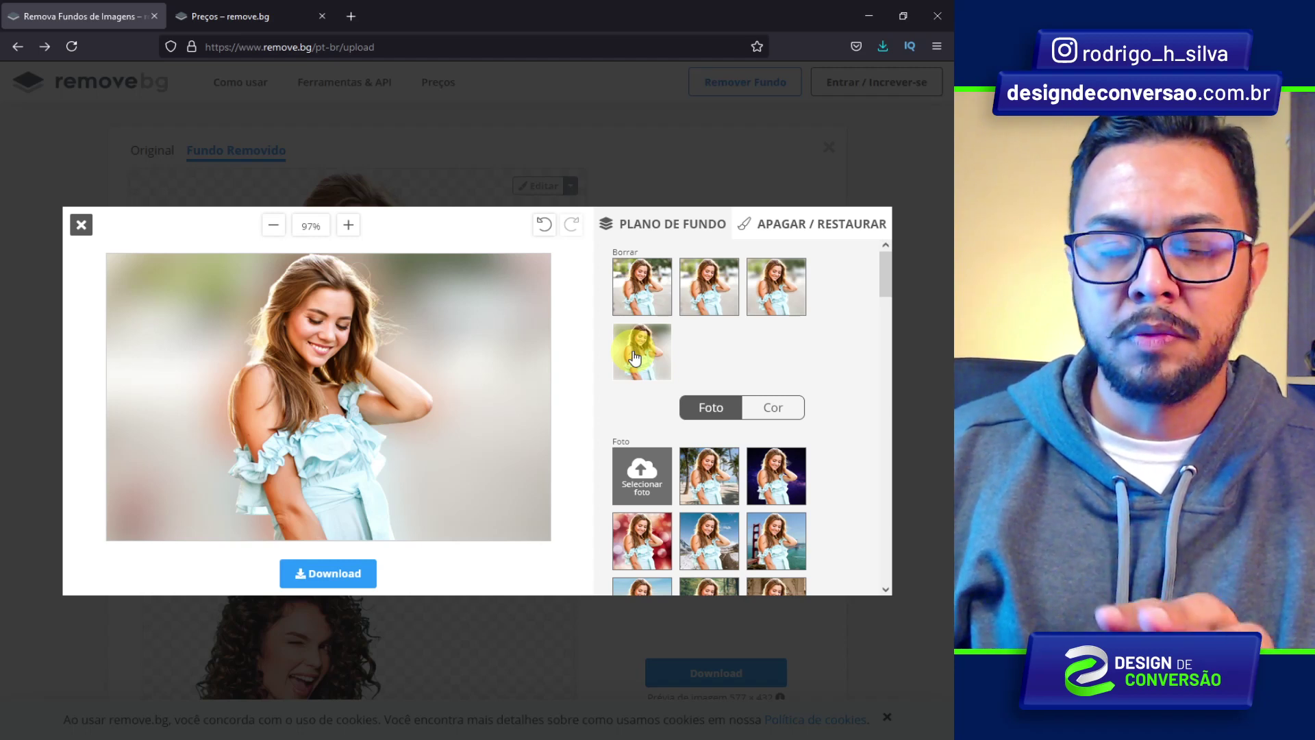
left_click(720, 484)
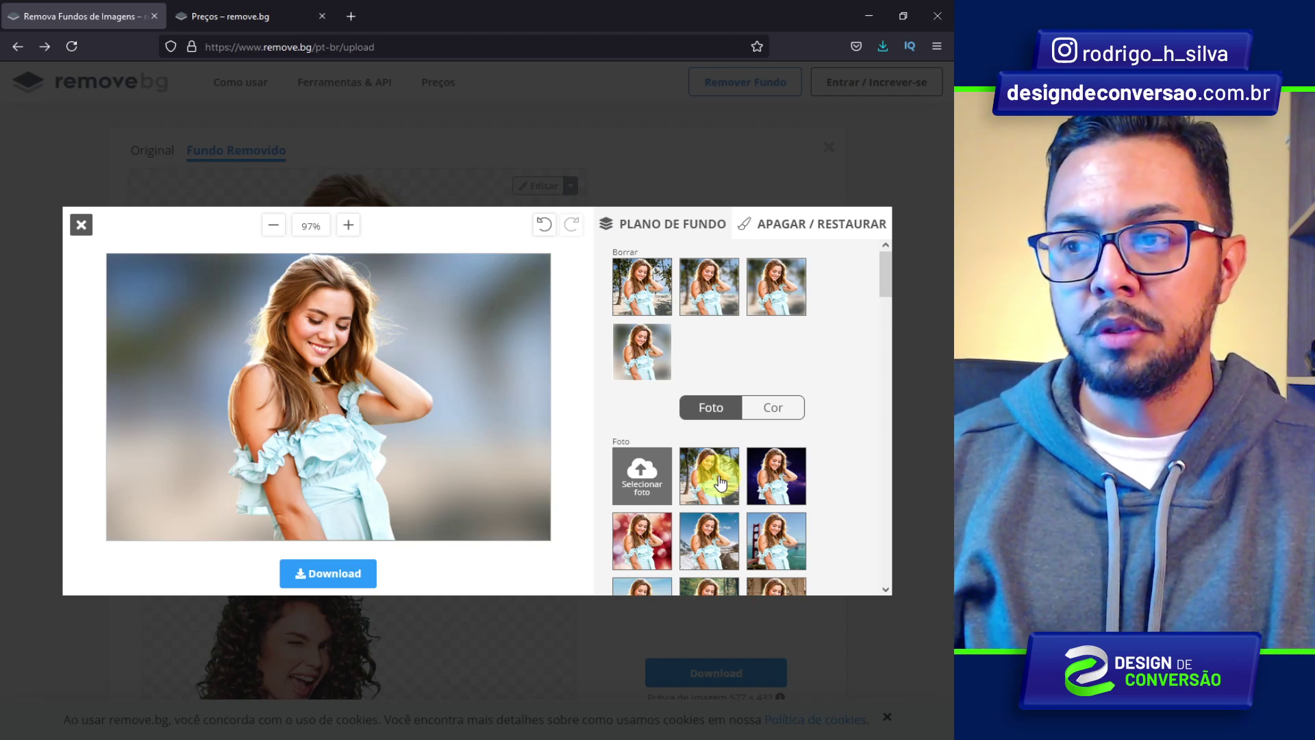
left_click(762, 290)
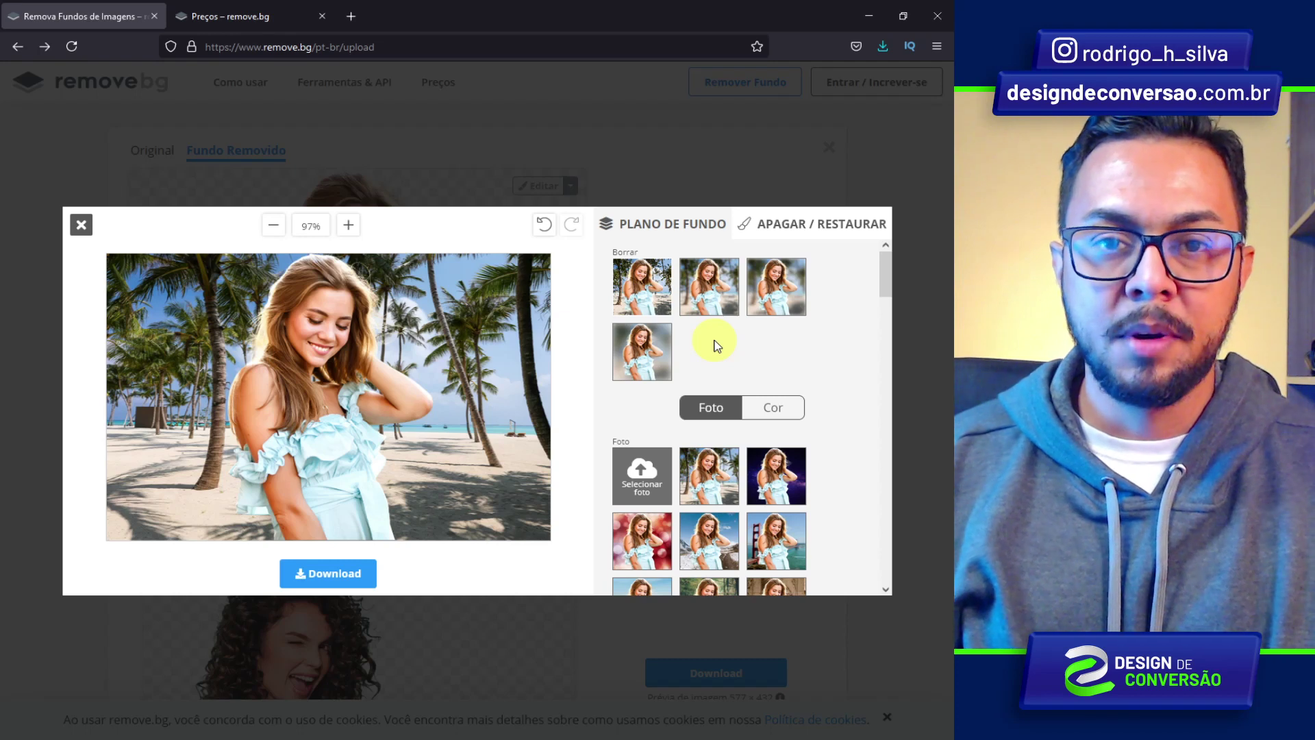
left_click(637, 545)
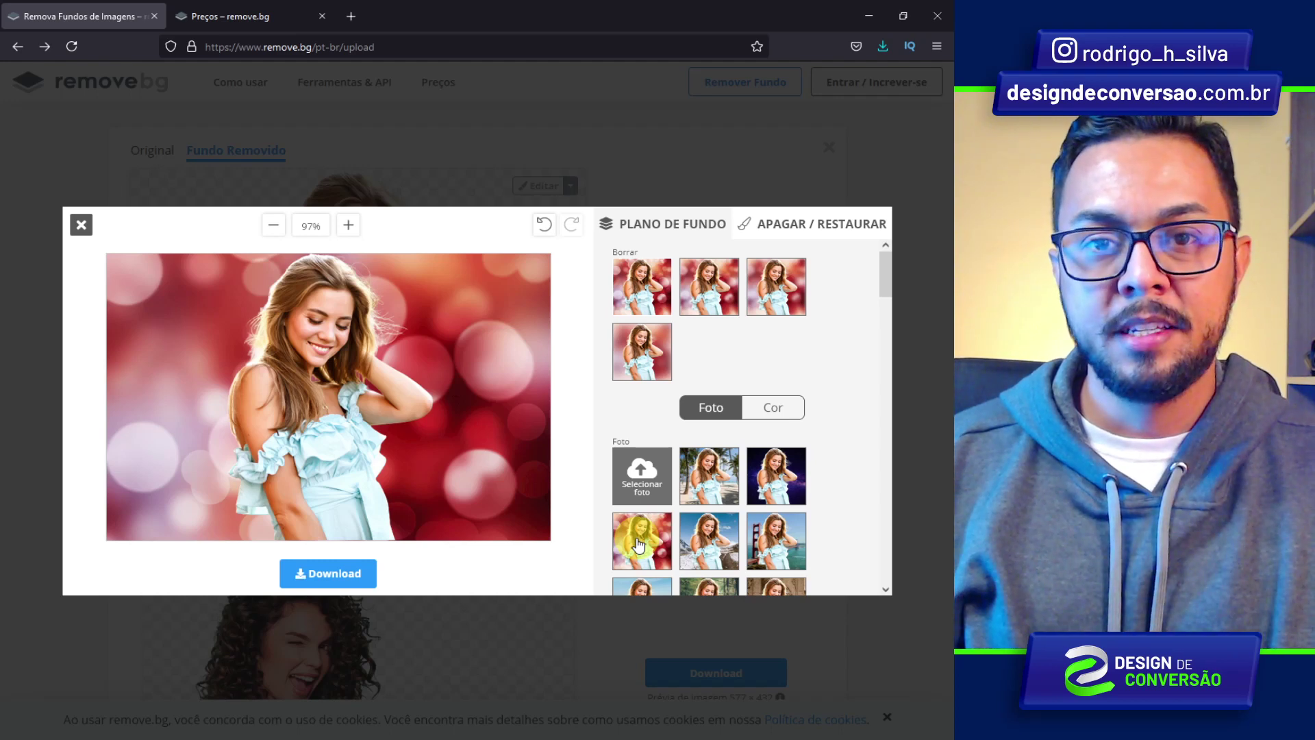
left_click(773, 408)
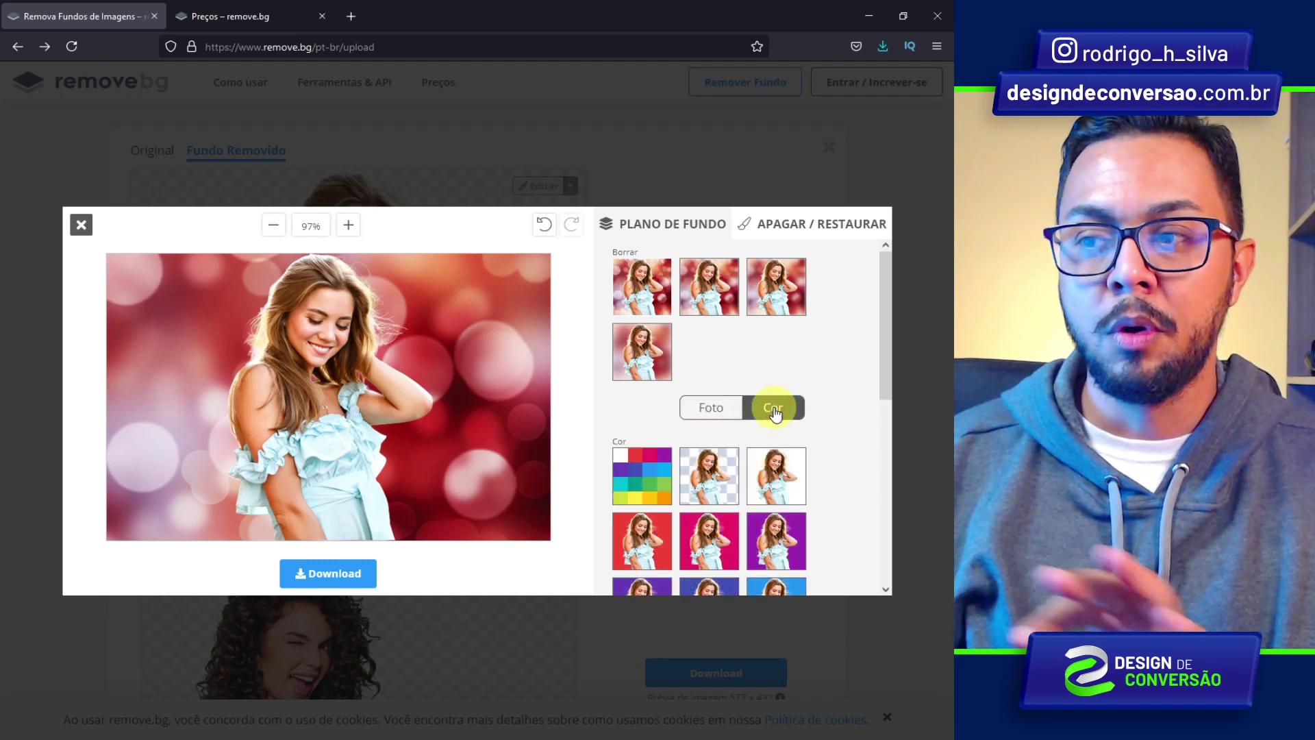
Try solid red and pink, set a custom dark green #136c34 backdrop, then close the editor.
left_click(646, 546)
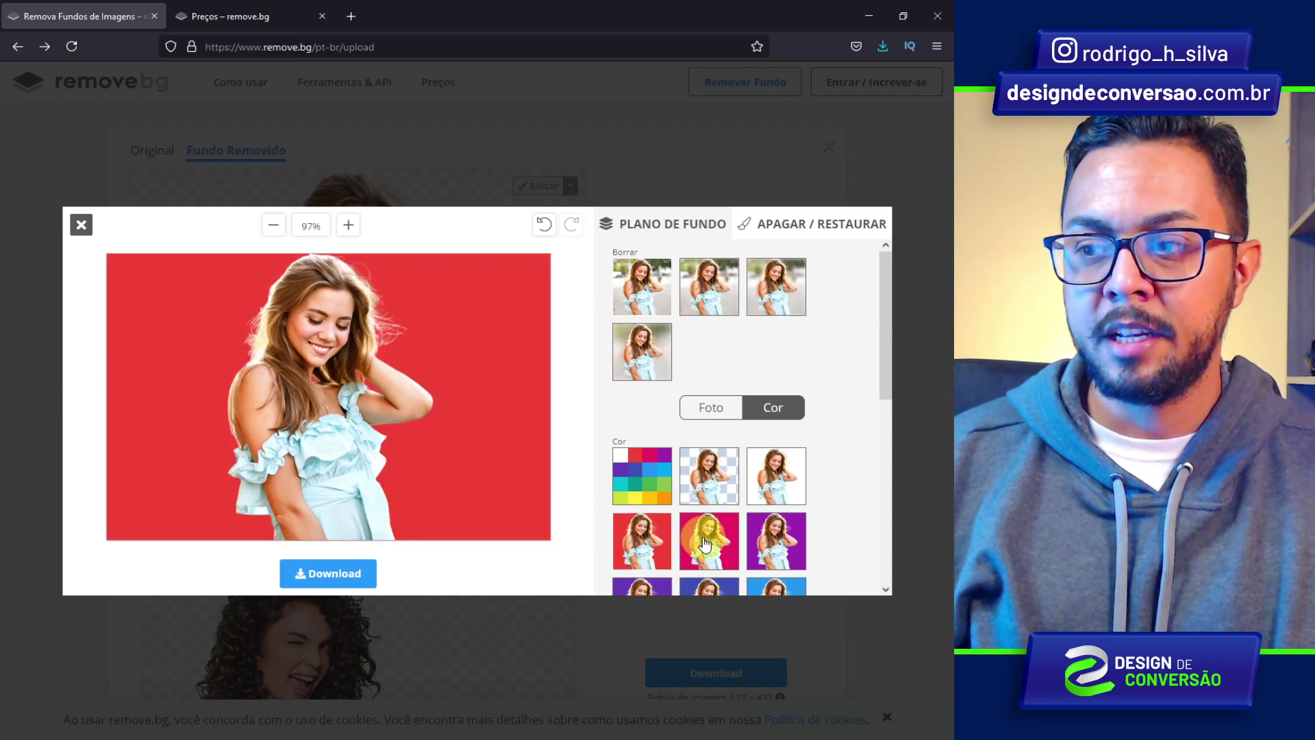
left_click(706, 539)
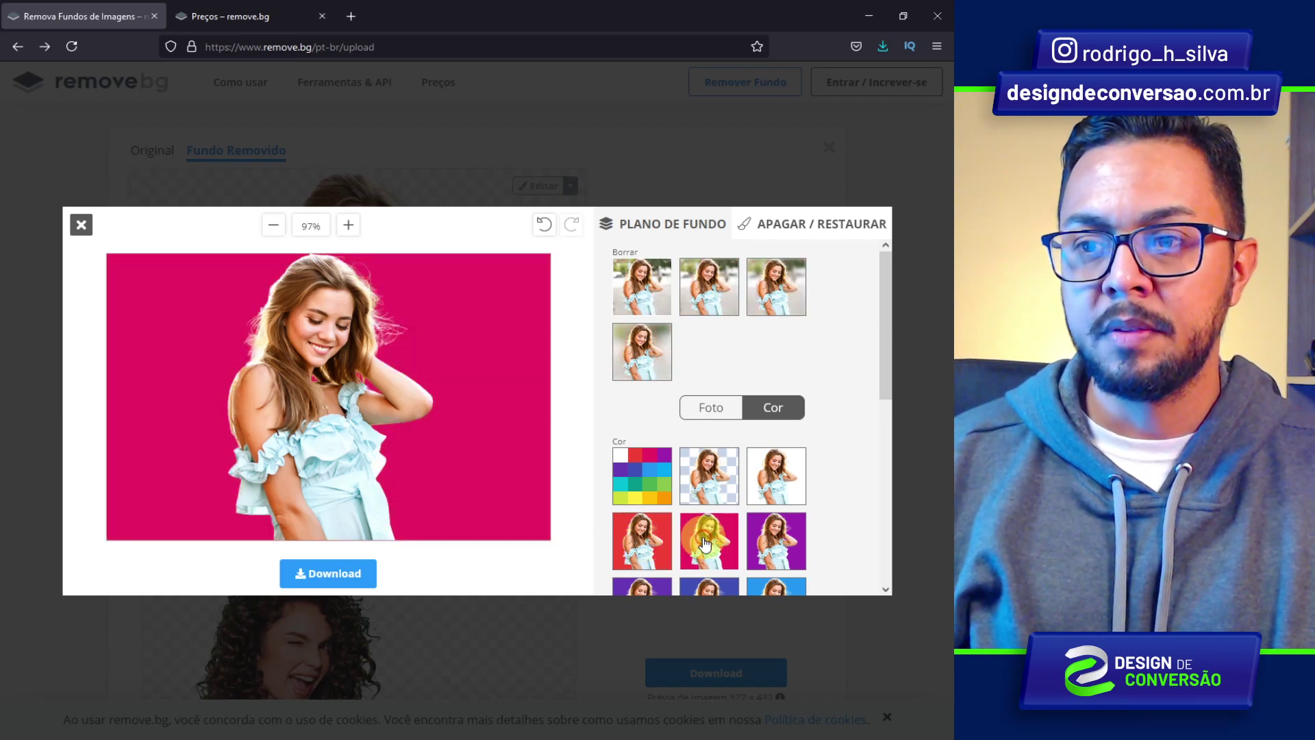
left_click(633, 472)
mouse_move(475, 322)
left_mouse_down()
mouse_move(477, 305)
mouse_move(532, 323)
left_mouse_up()
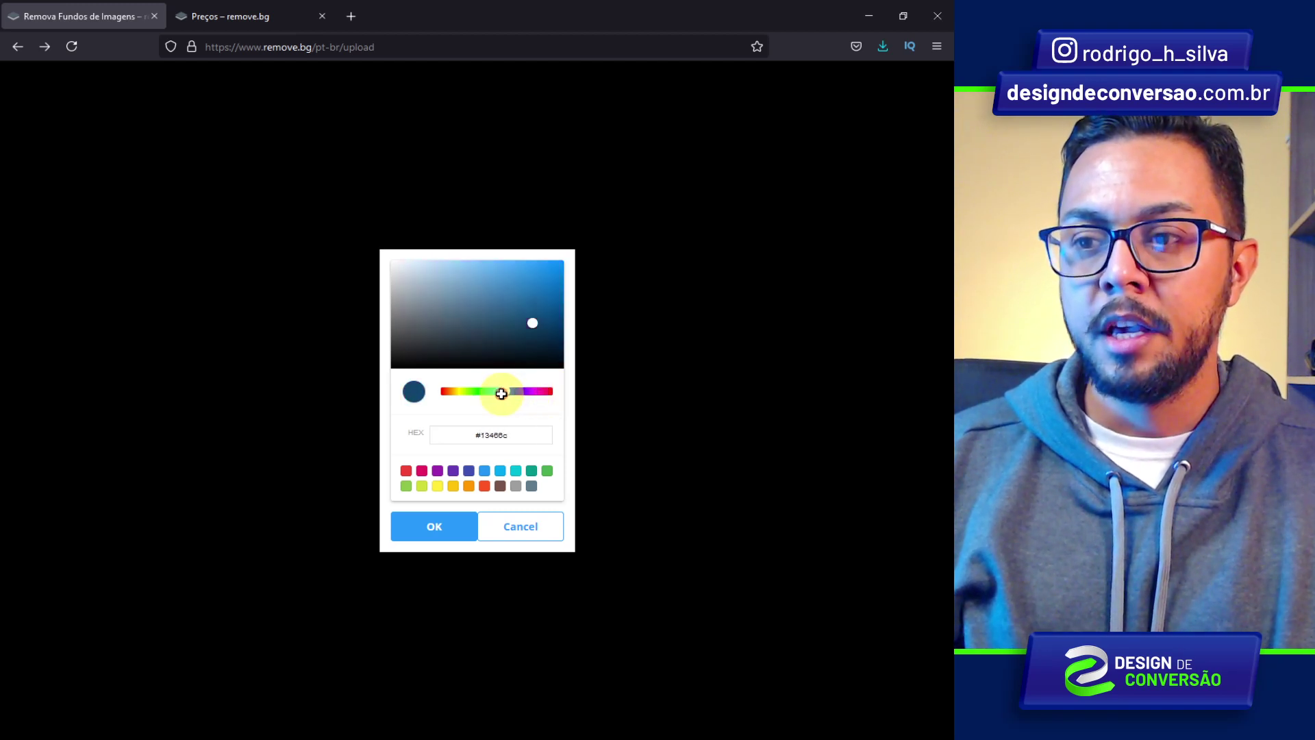
left_click_drag(548, 393, 485, 391)
left_click(436, 527)
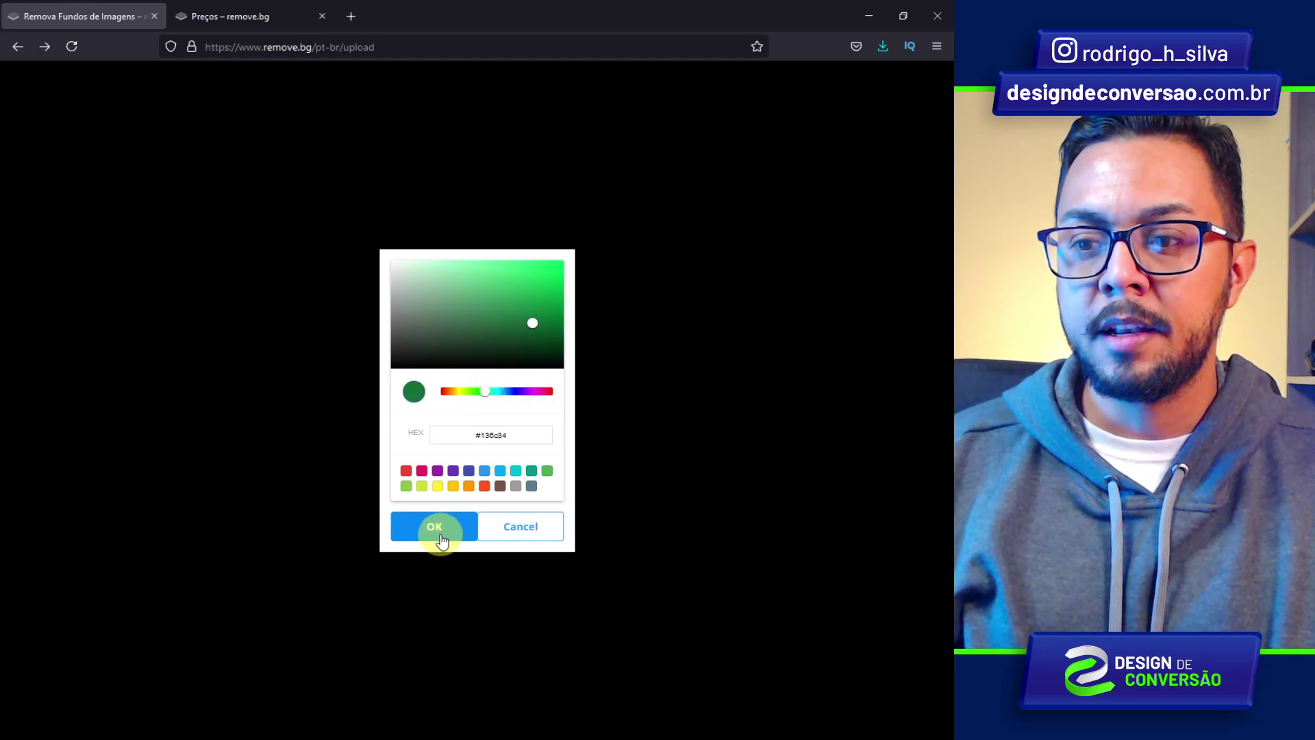
left_click(439, 529)
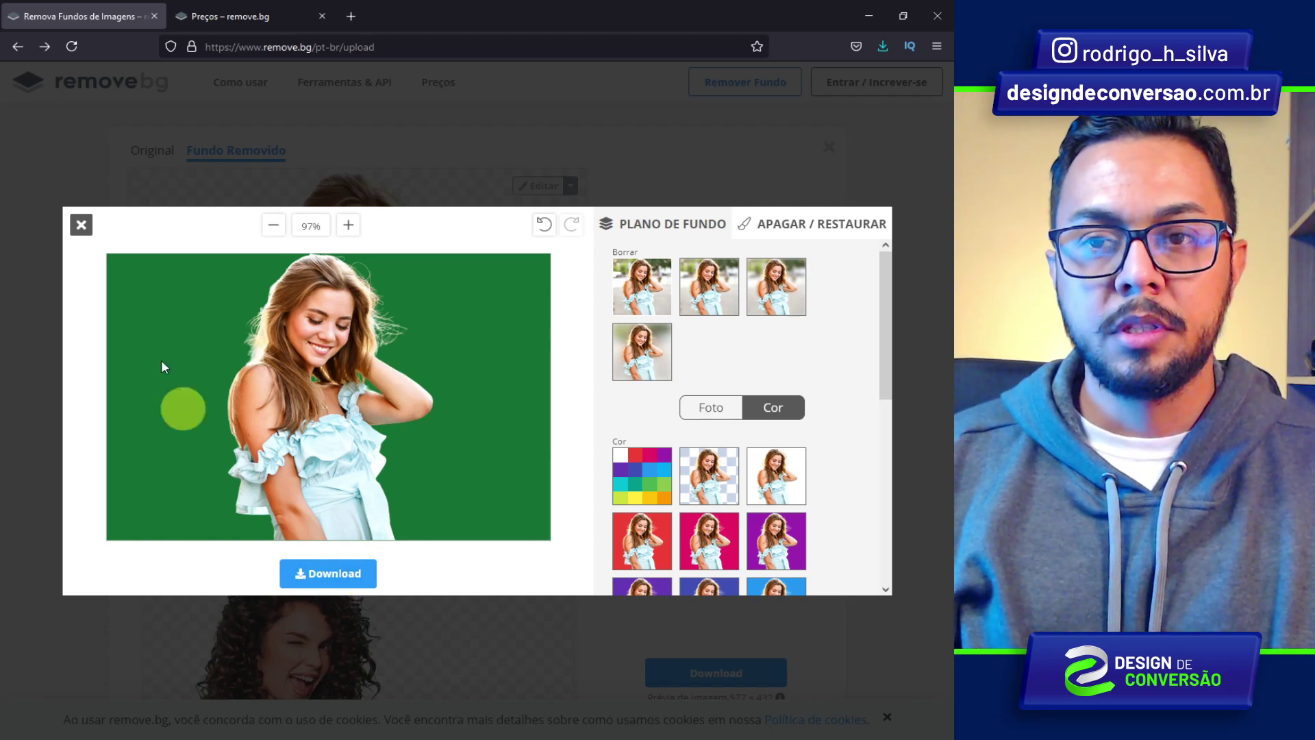
left_click(81, 220)
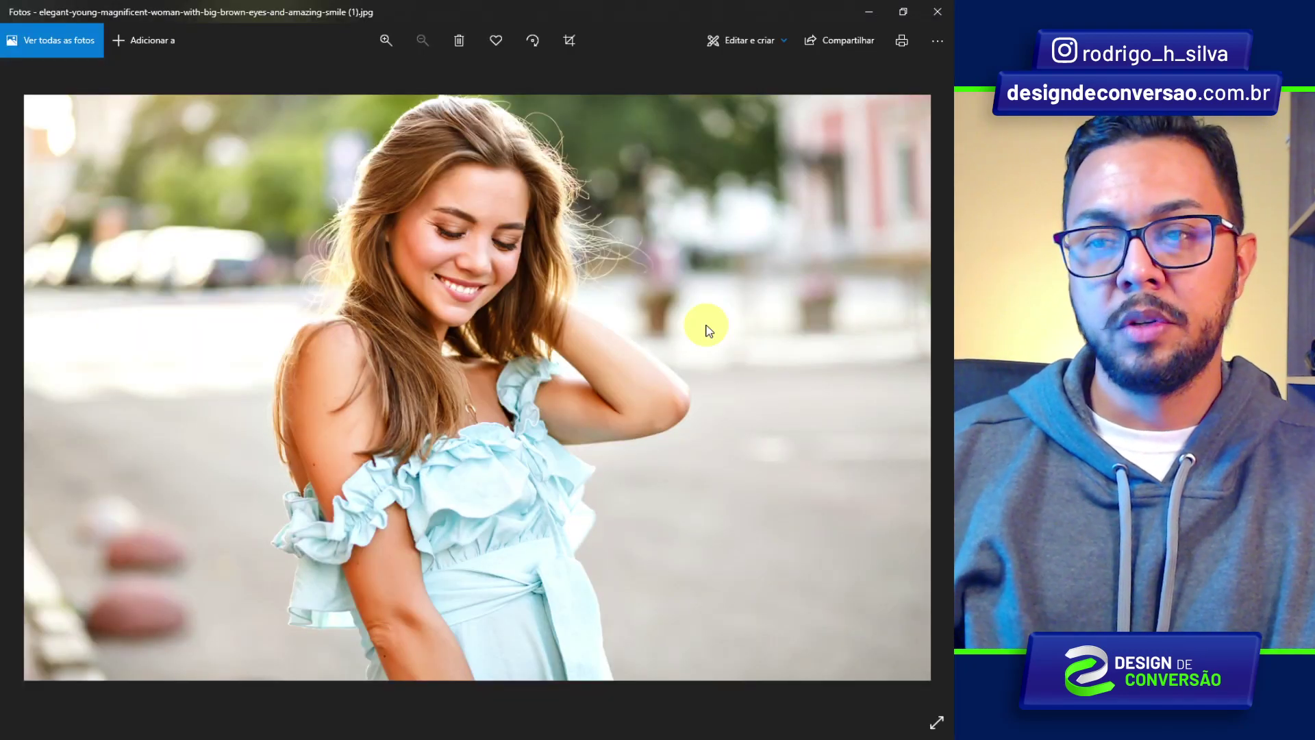
Switch Photos to the downloaded removebg-preview PNG of her transparent cutout.
key("Right")
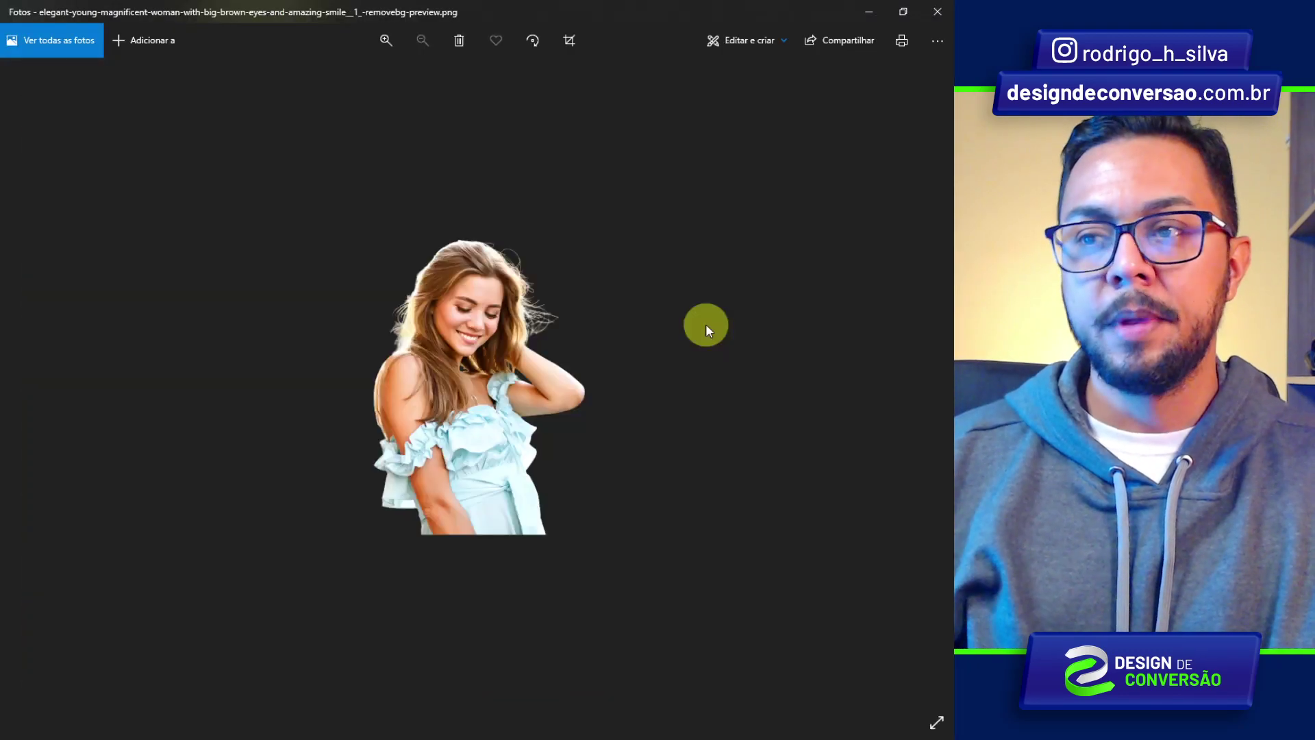